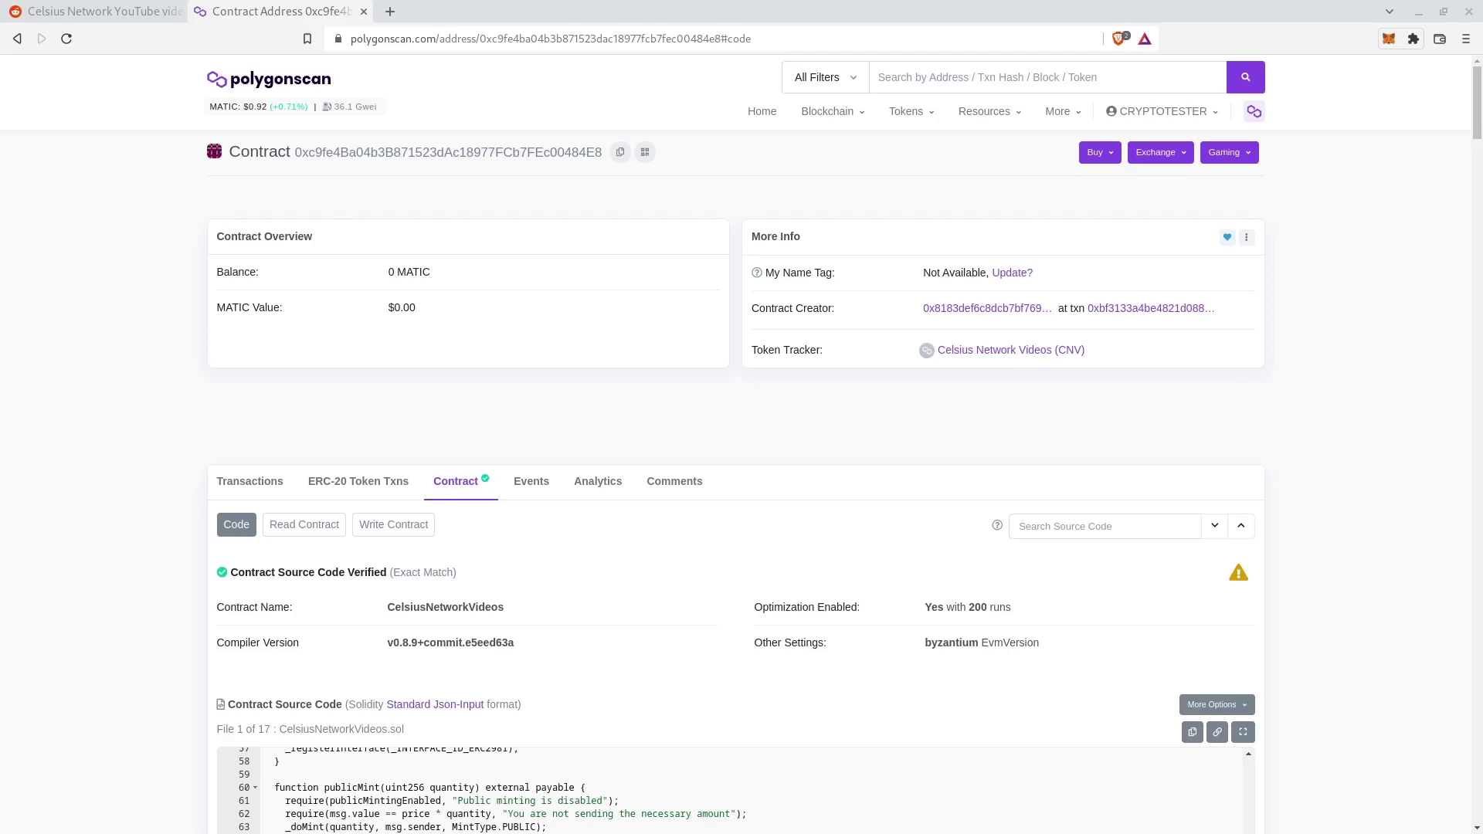
- Switch to the Reddit tab about backing up Celsius Network YouTube videos on IPFS
key("ctrl+shift+Tab")
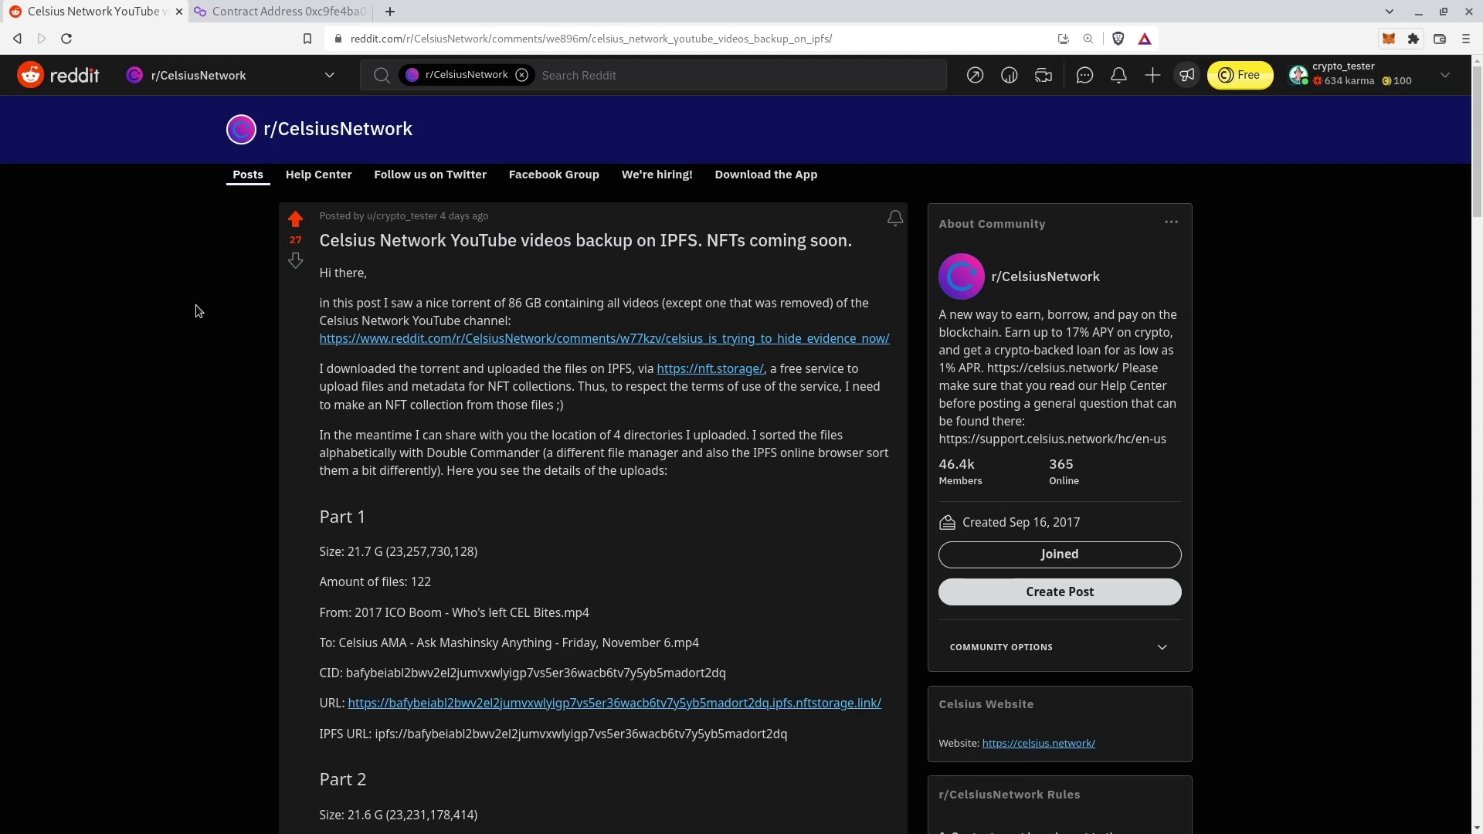
- Close the Reddit tab to return to the CelsiusNetworkVideos contract page
key("ctrl+w")
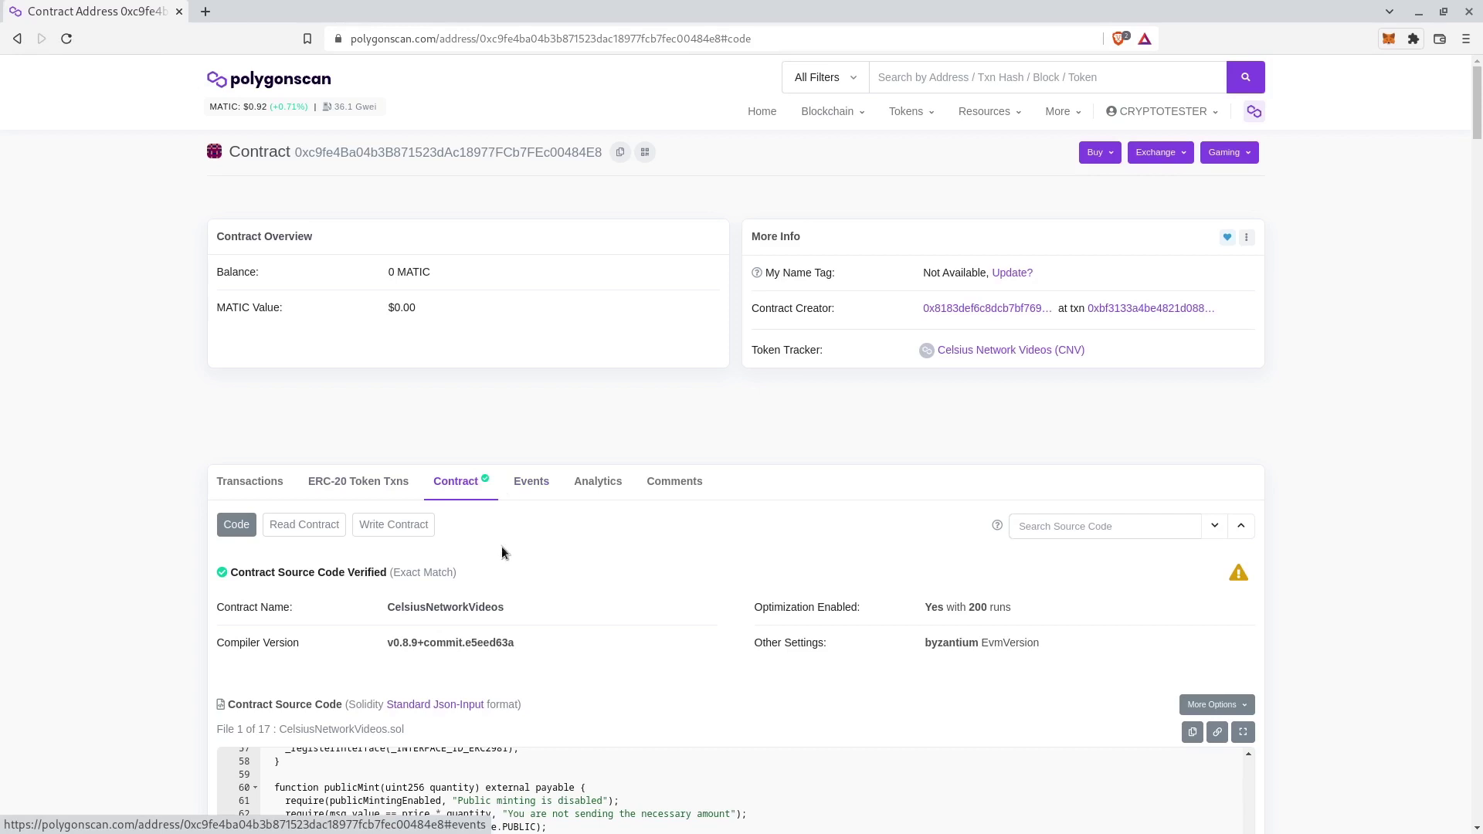
- Copy the baseURI from Read Contract and load it in a new tab to list the JSON files
scroll(159, 499, "down", 3)
scroll(159, 499, "down", 4)
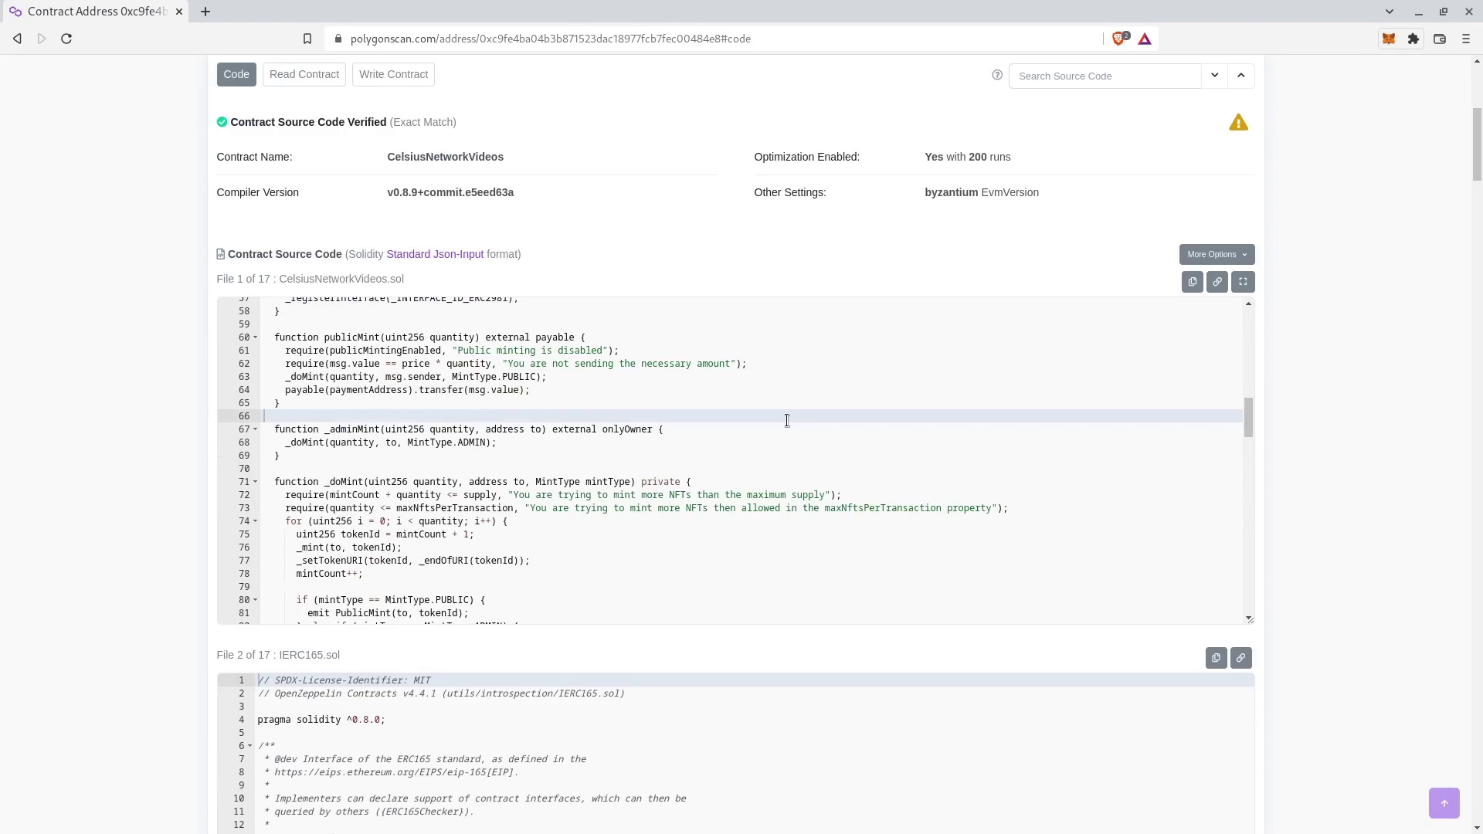
scroll(787, 420, "up", 10)
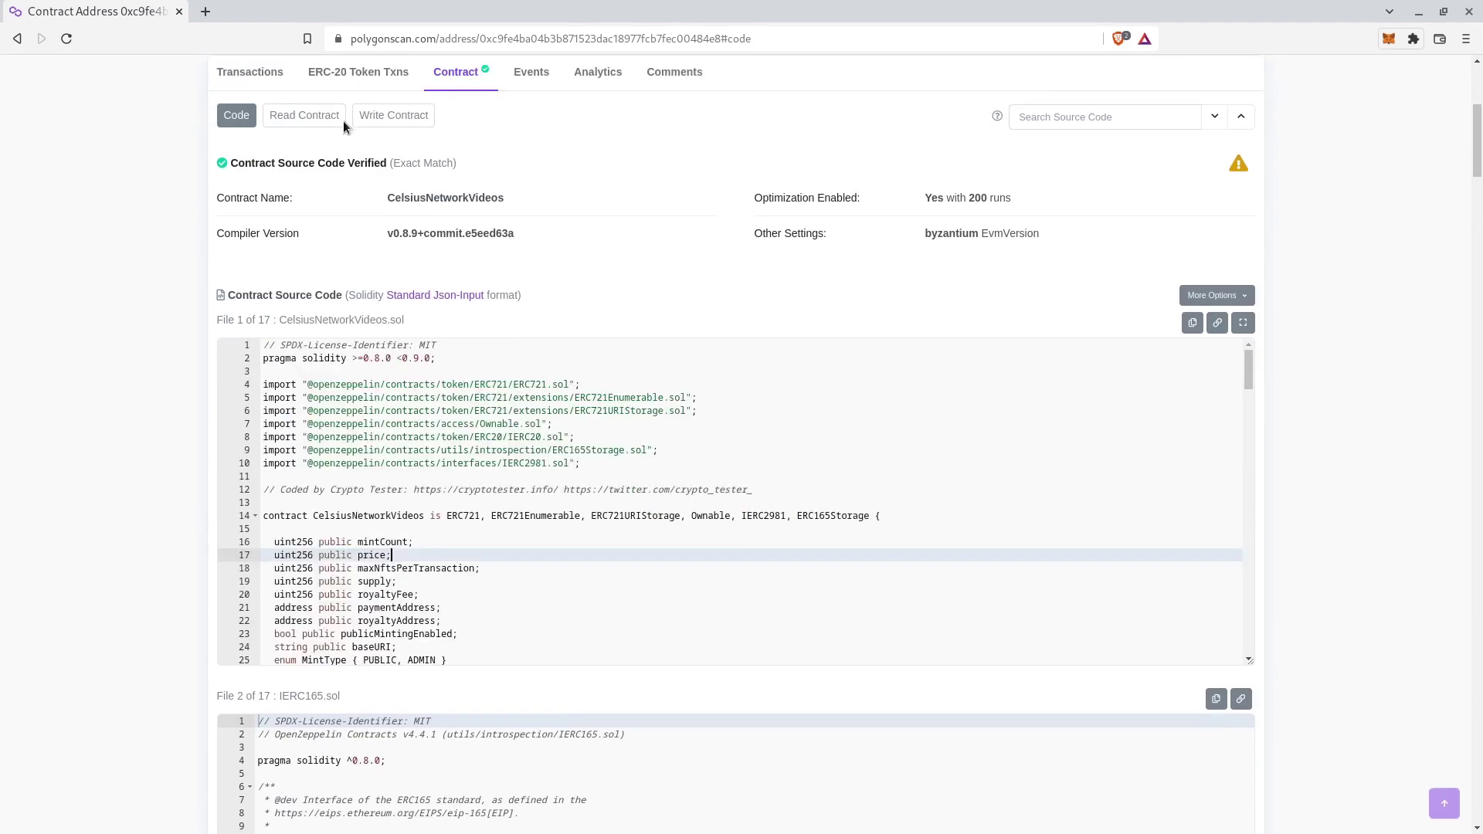
left_click(313, 124)
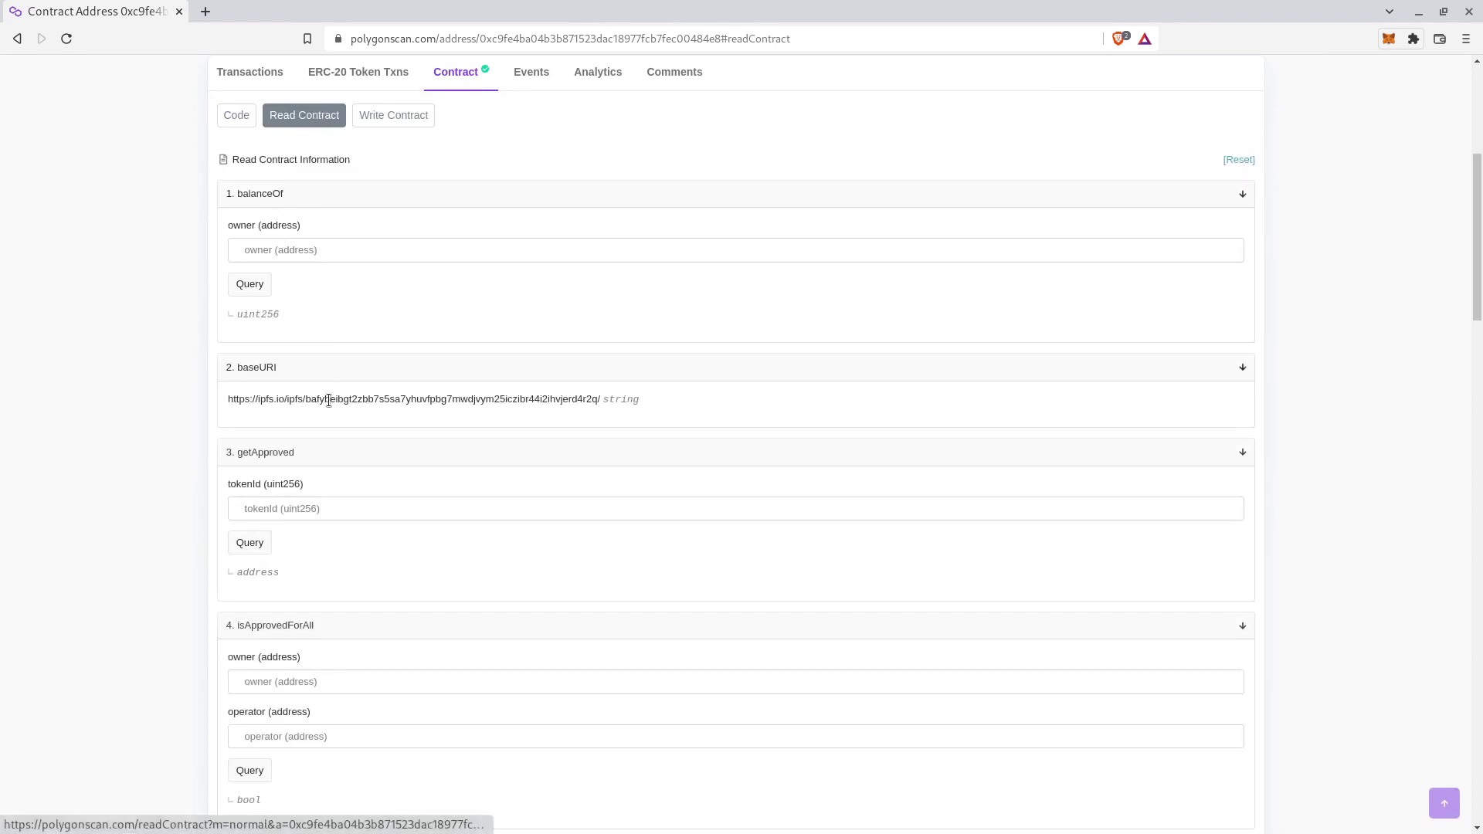
left_click_drag(230, 399, 600, 404)
key("ctrl+c")
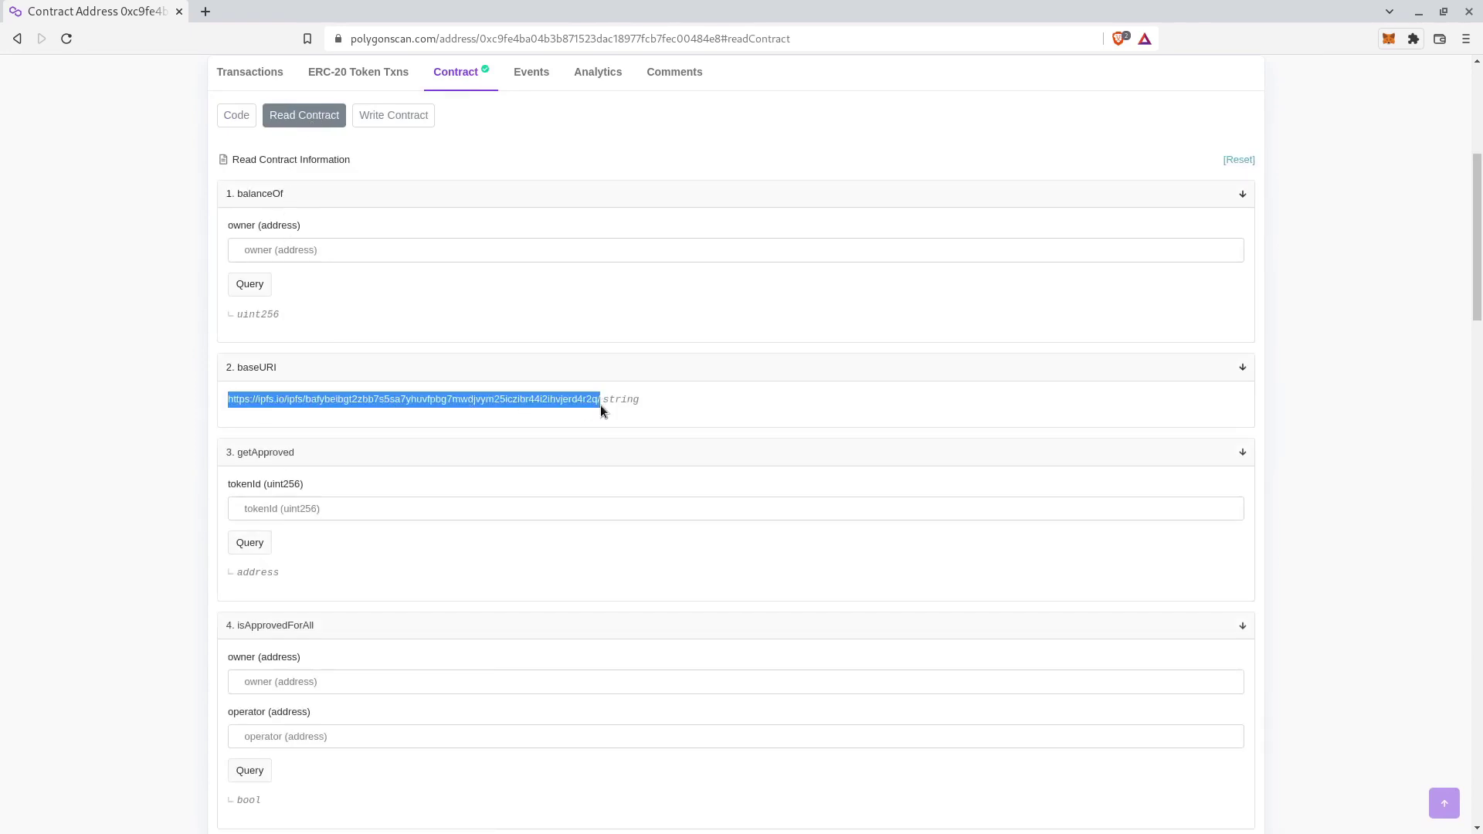
left_click(206, 12)
key("ctrl+v")
key("Return")
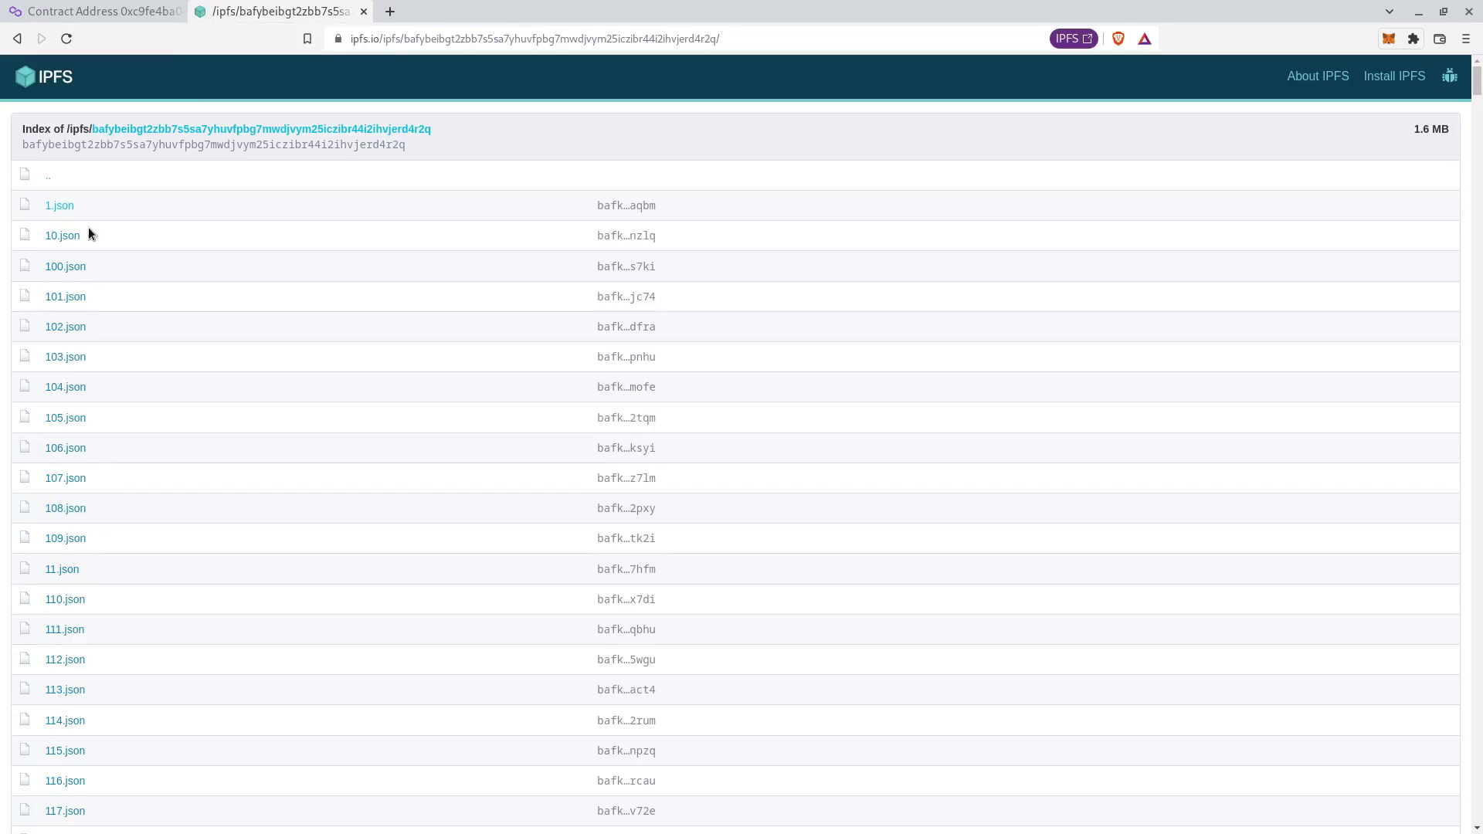
- Open 1.json and select its youtube_url, external_url and attributes text
left_click(59, 205)
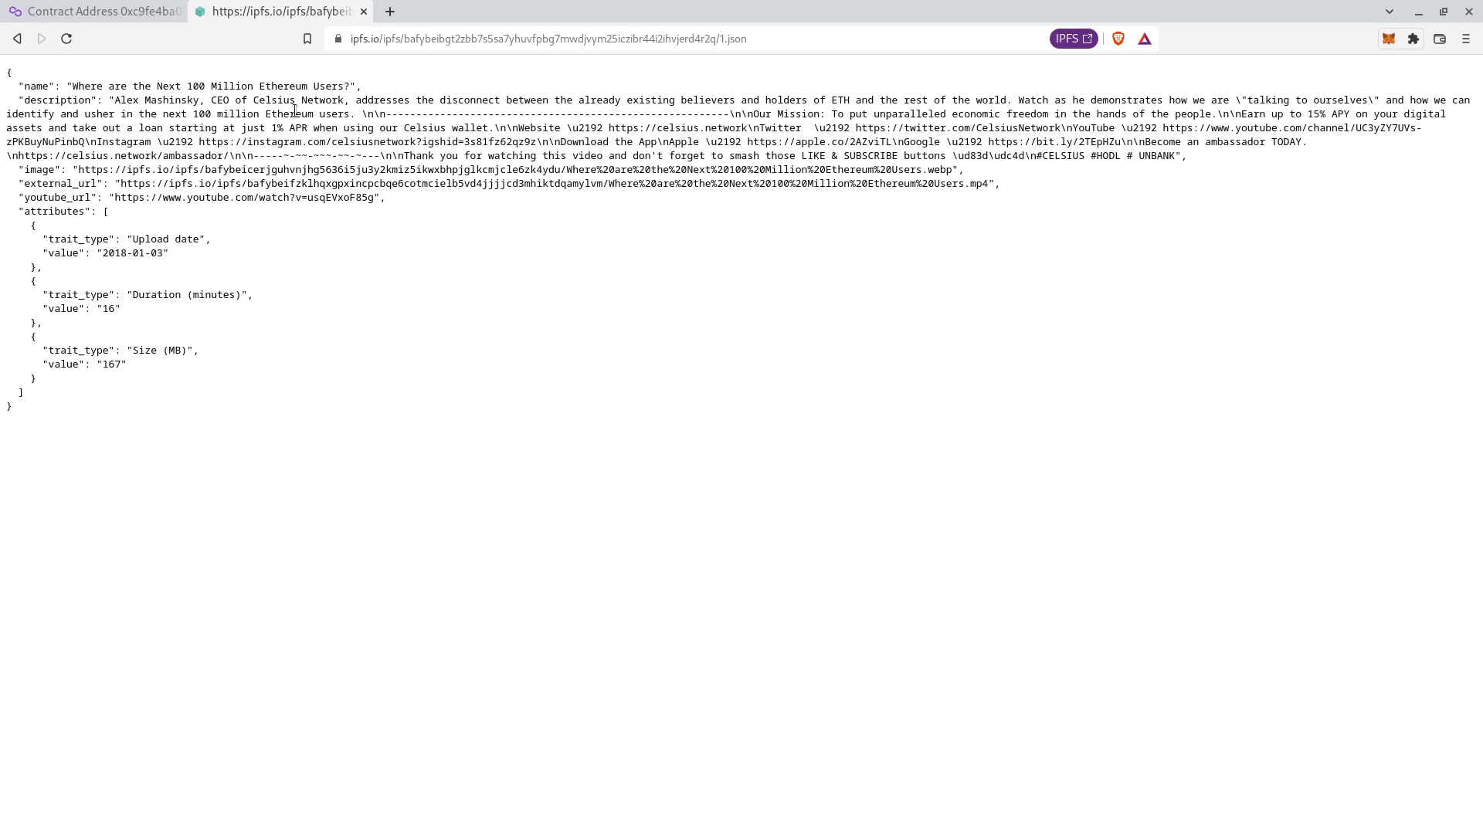
left_click_drag(115, 198, 343, 198)
left_click(392, 197)
left_click_drag(121, 184, 990, 186)
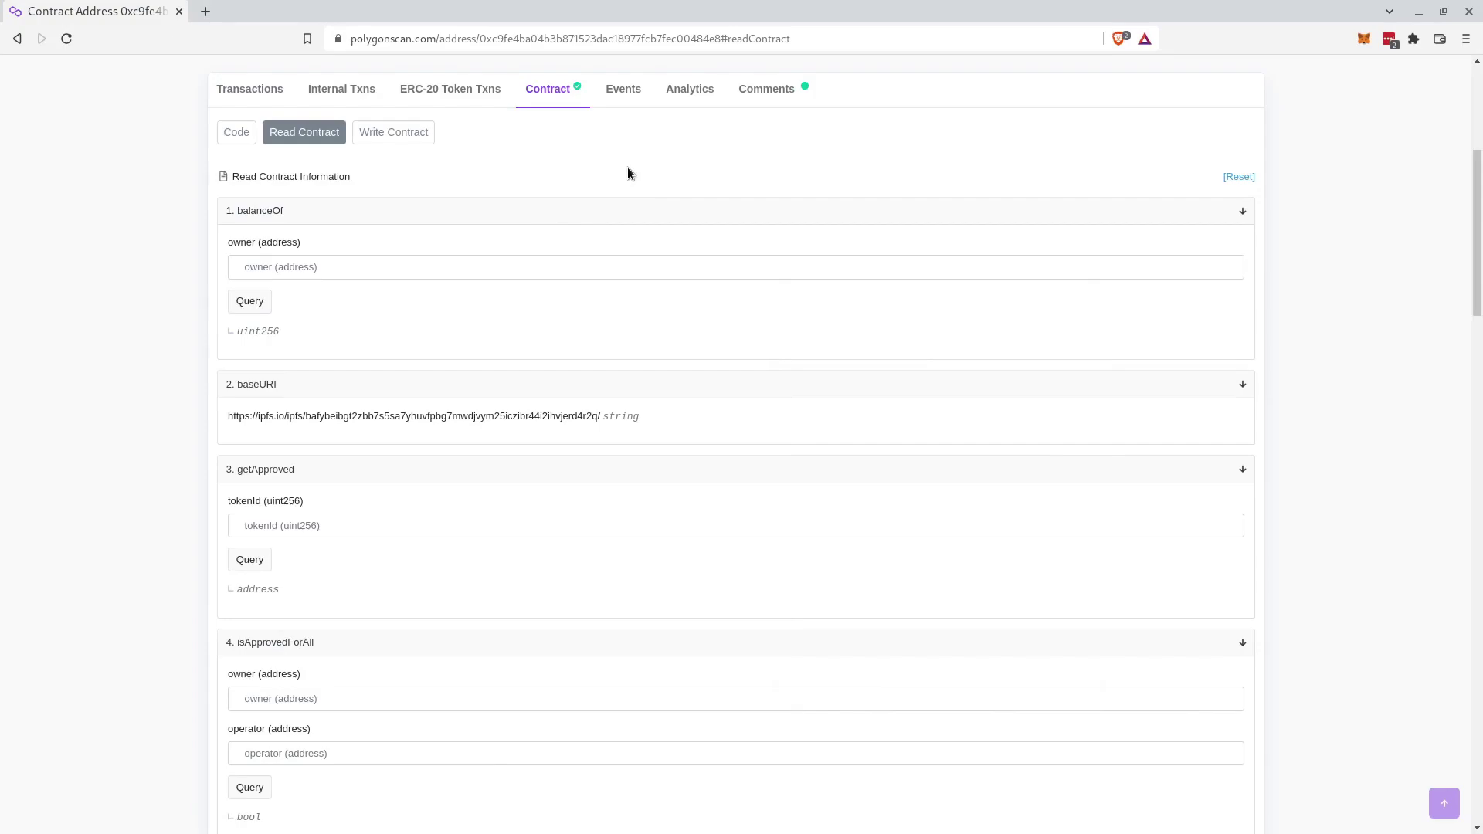
key("ctrl+f")
type("price")
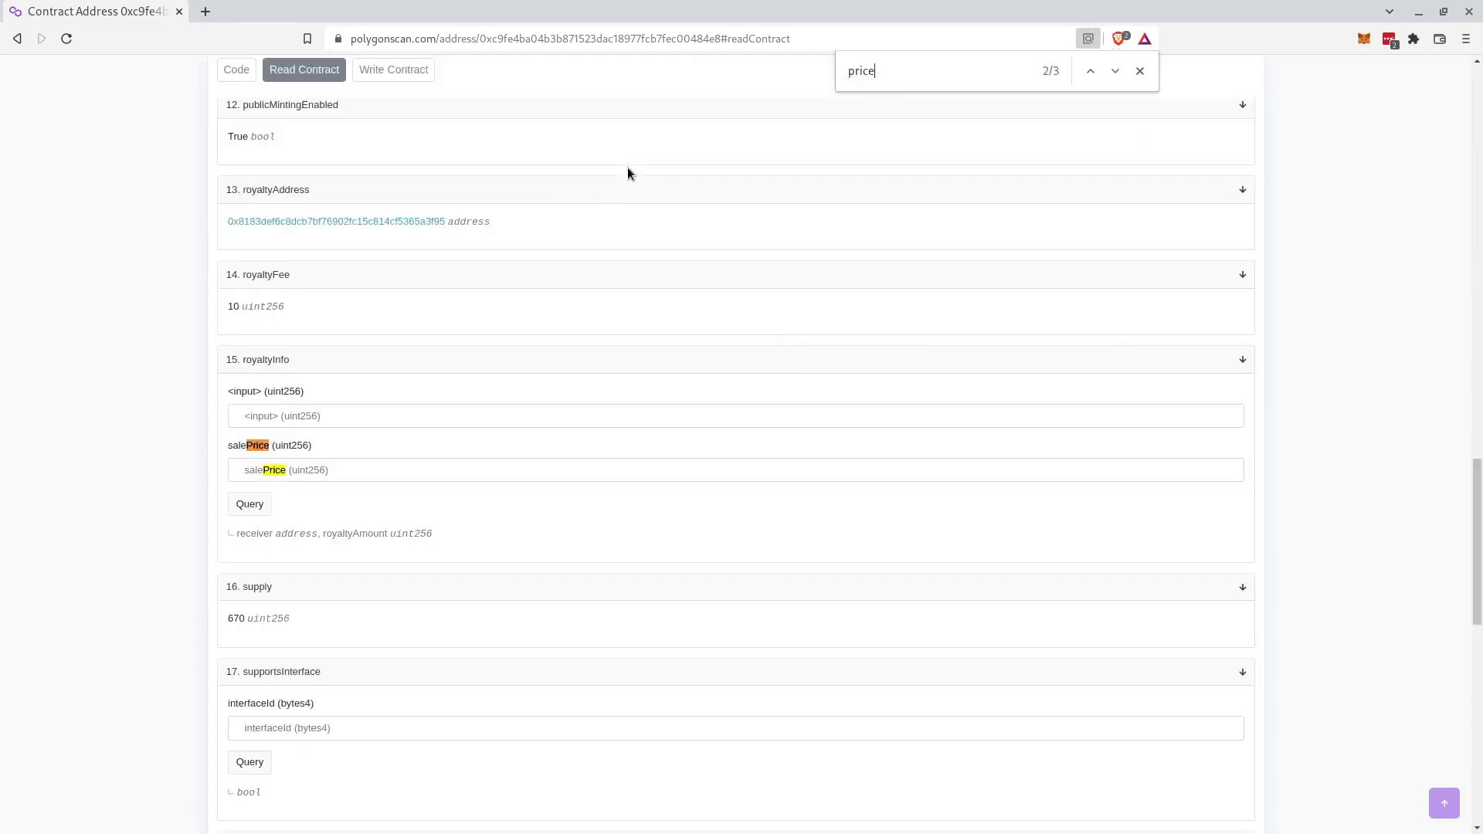
key("ctrl+f")
key("shift+Return")
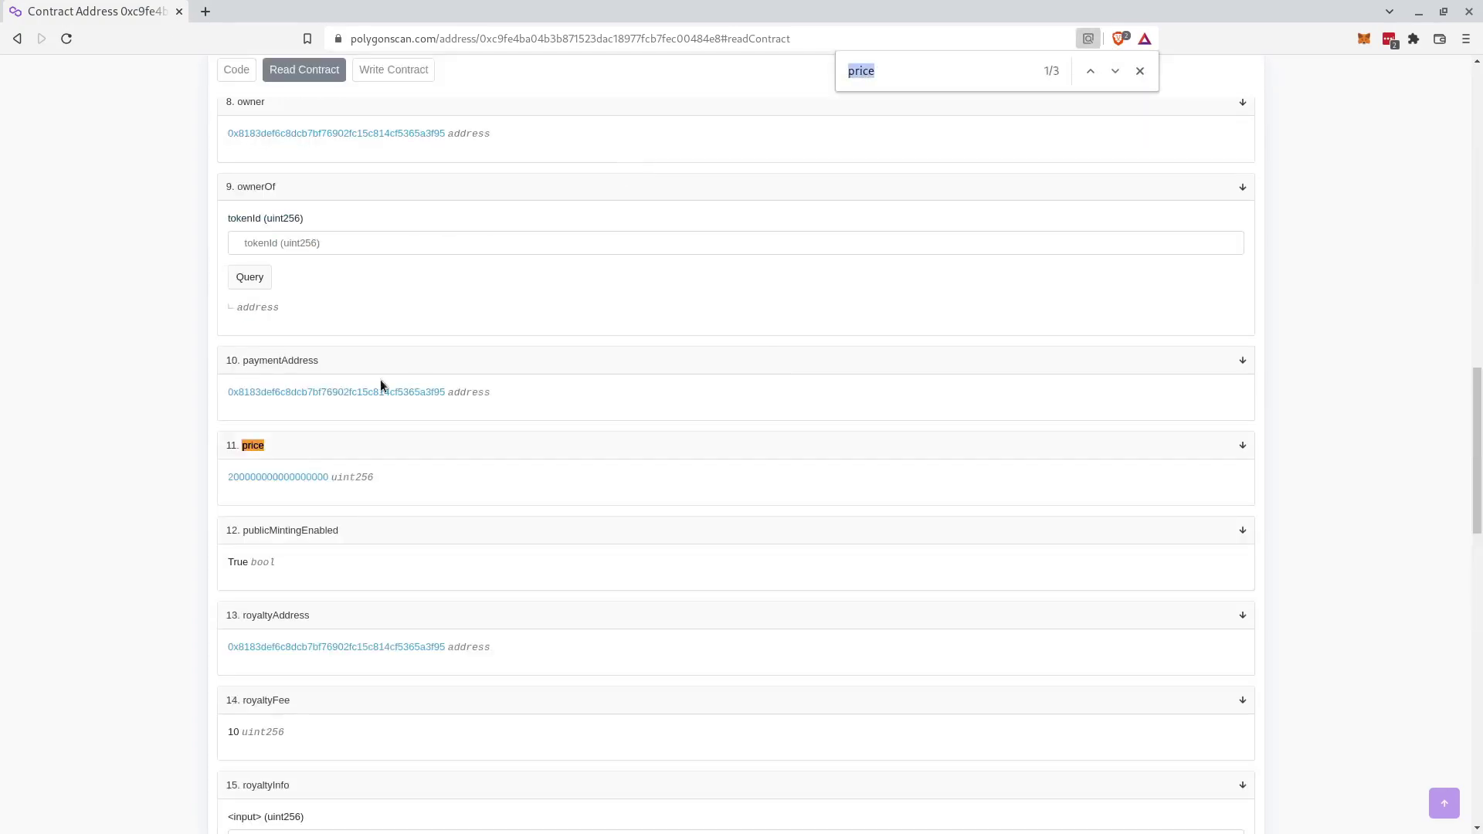
left_click_drag(227, 476, 329, 477)
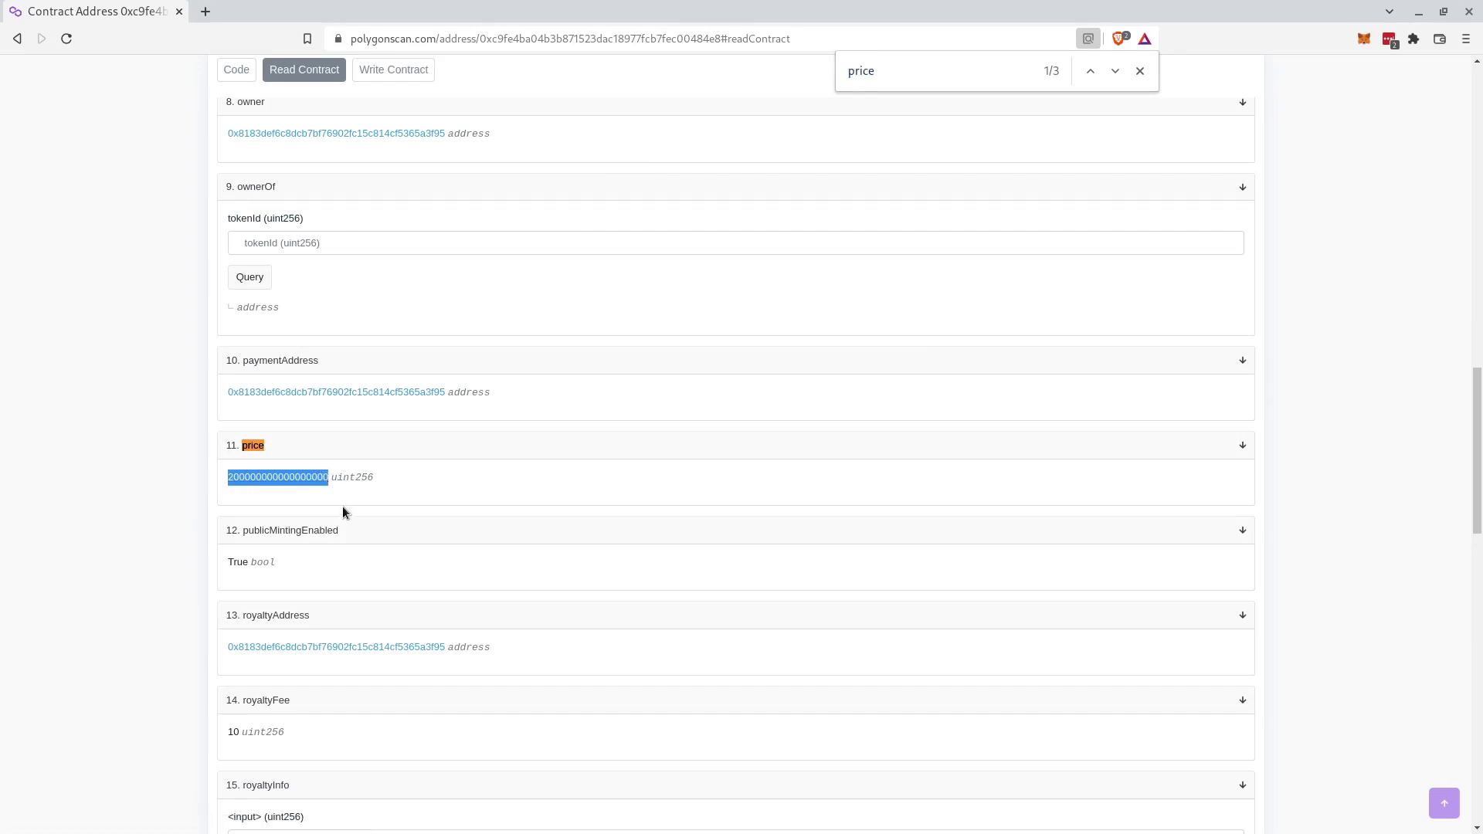
key("XF86Calculator")
key("ctrl+v")
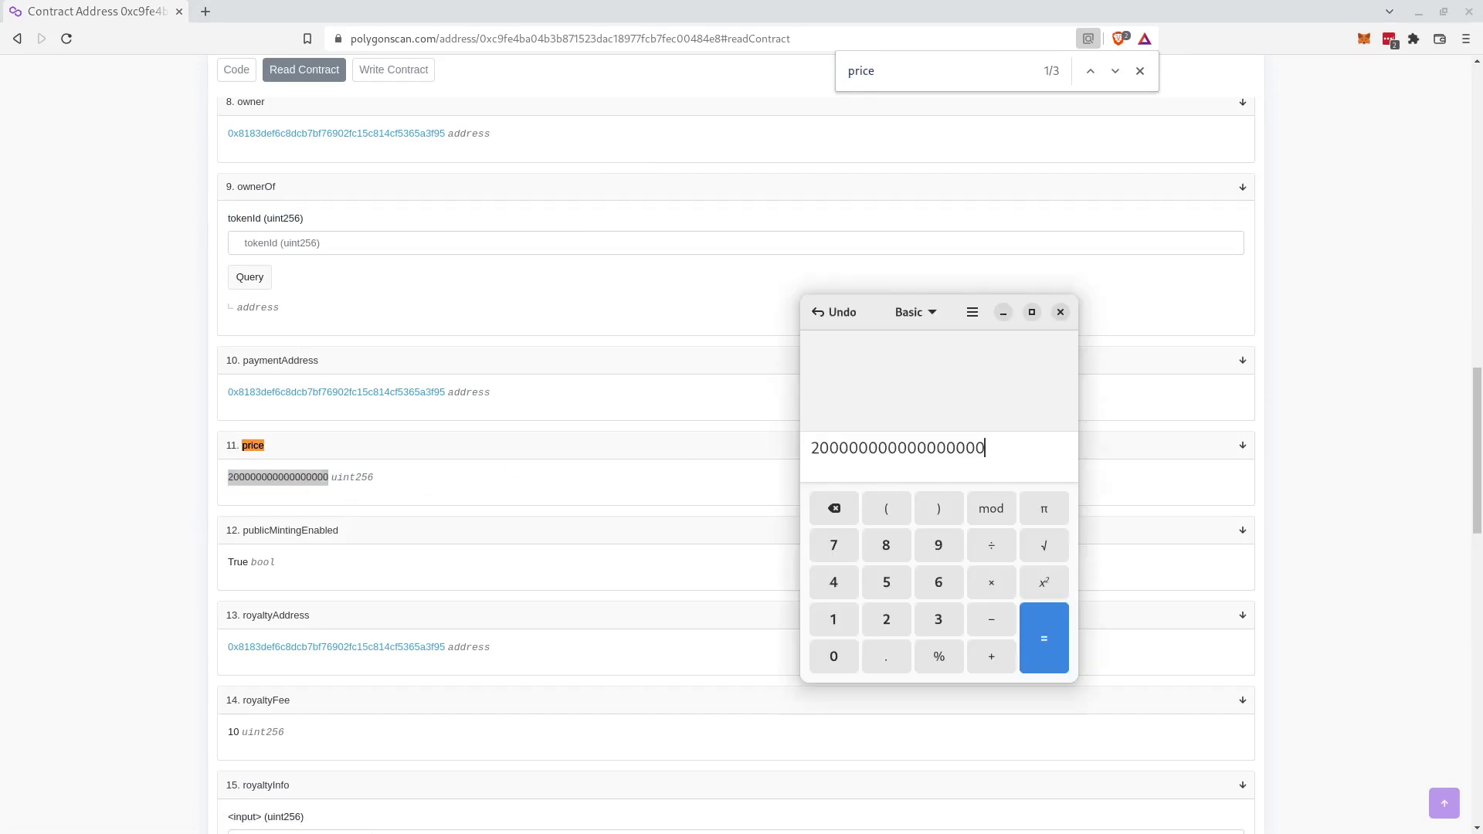
type("/10")
type("^")
type("18")
key("Return")
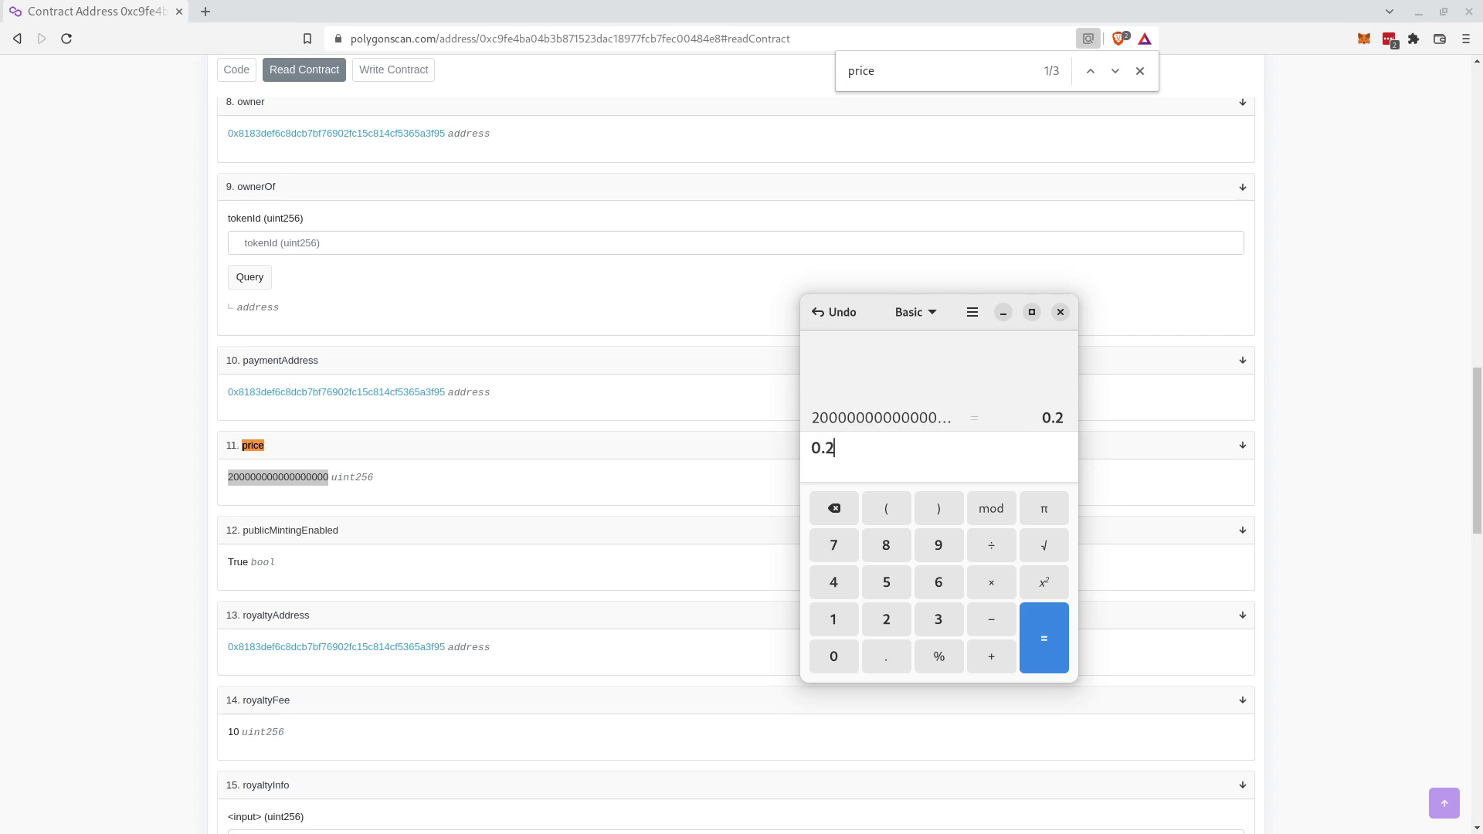
- Connect the MetaMask wallet to the contract's Write Contract functions
left_click(1004, 312)
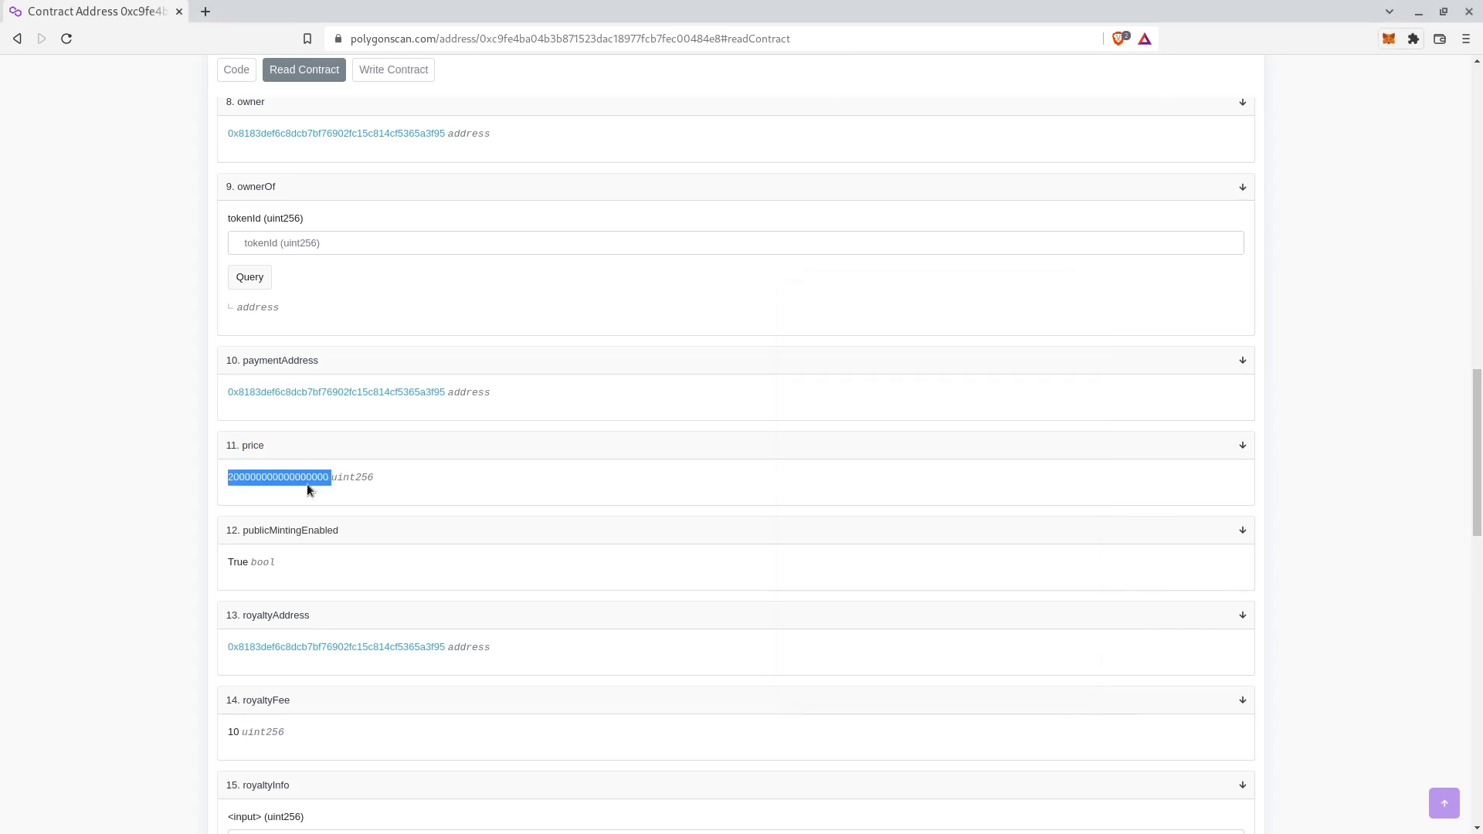
left_click(408, 72)
scroll(510, 258, "up", 6)
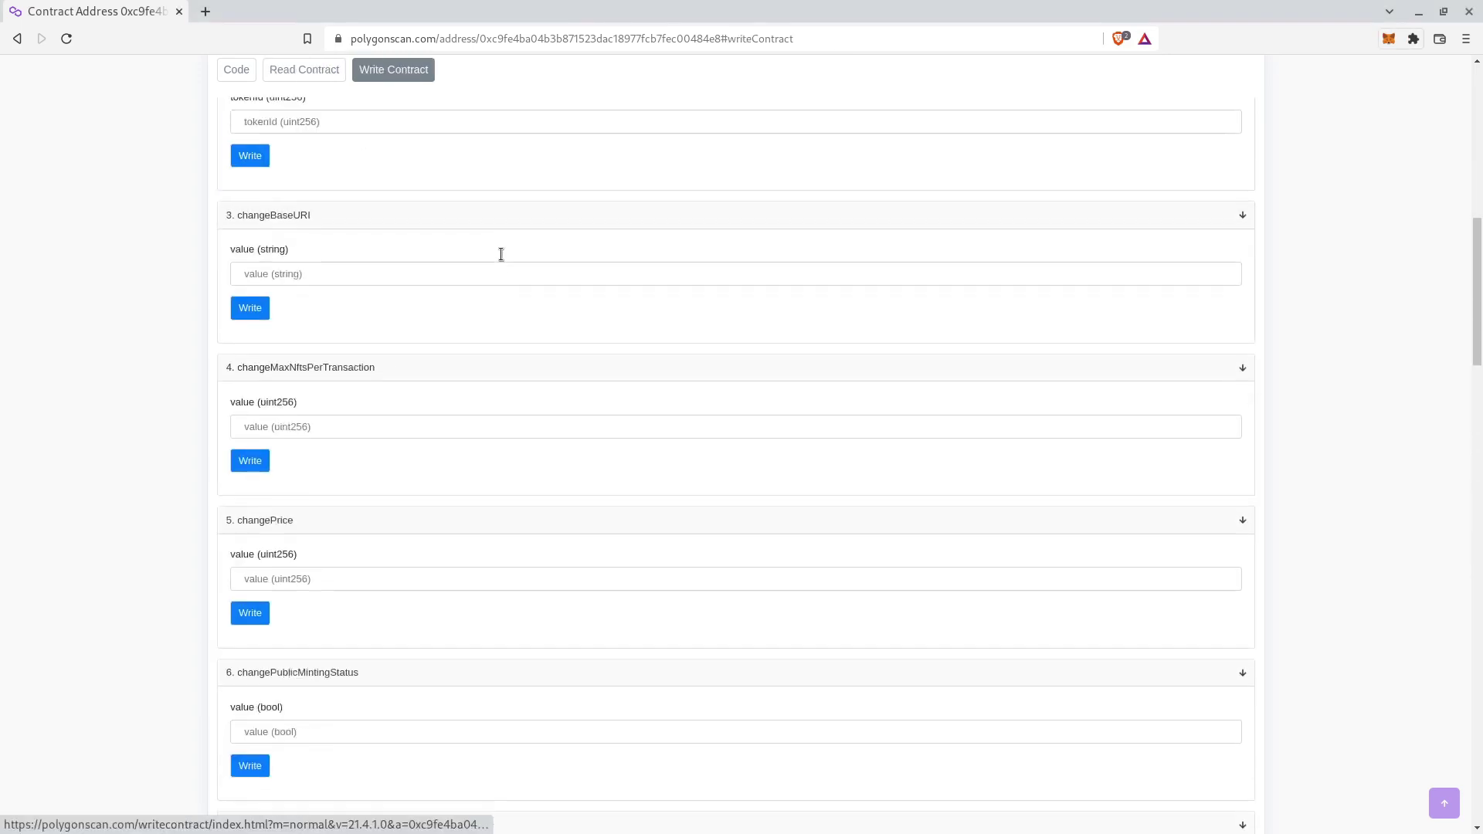
scroll(75, 594, "down", 1)
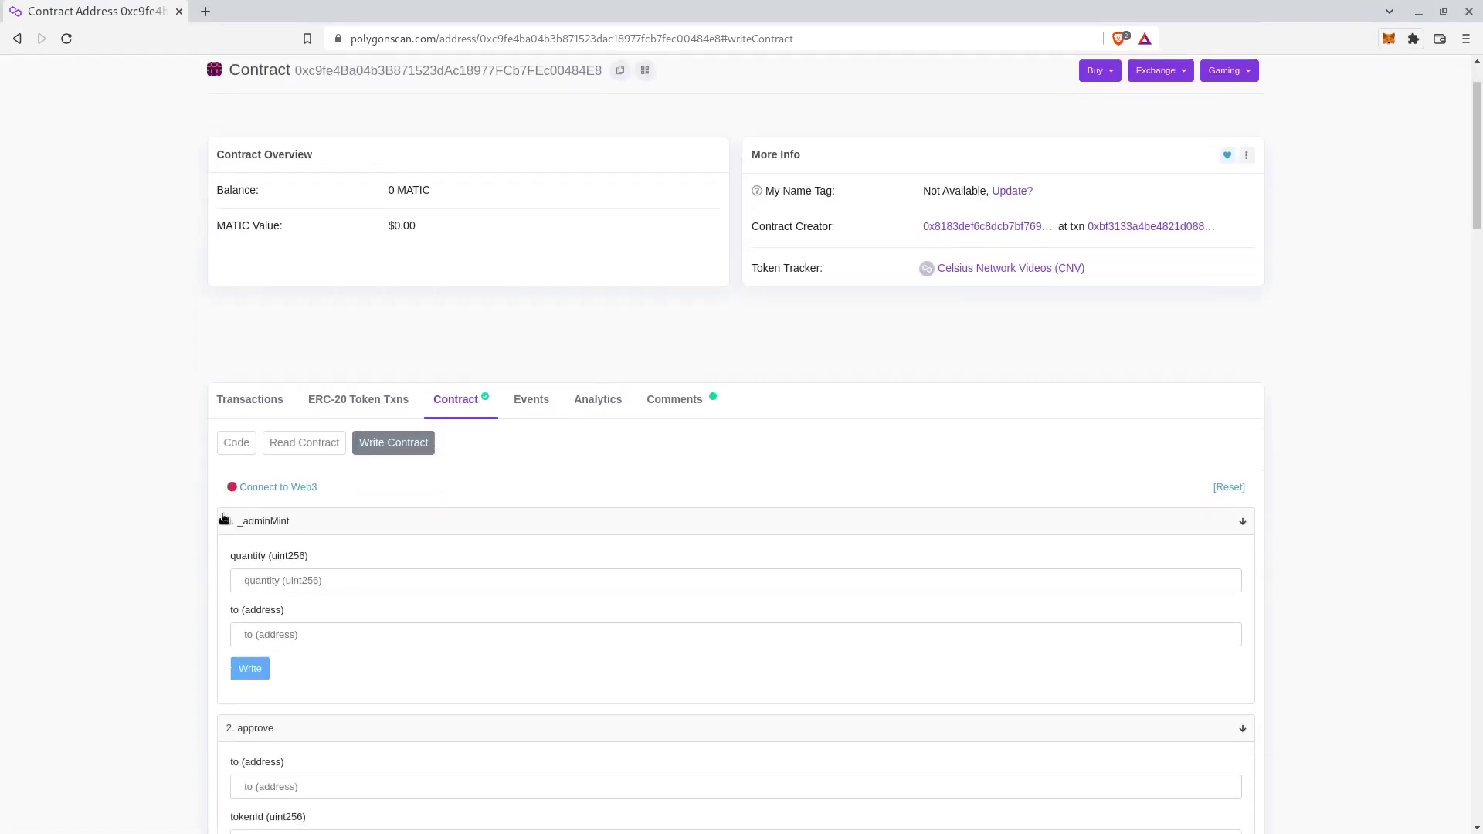
left_click(280, 488)
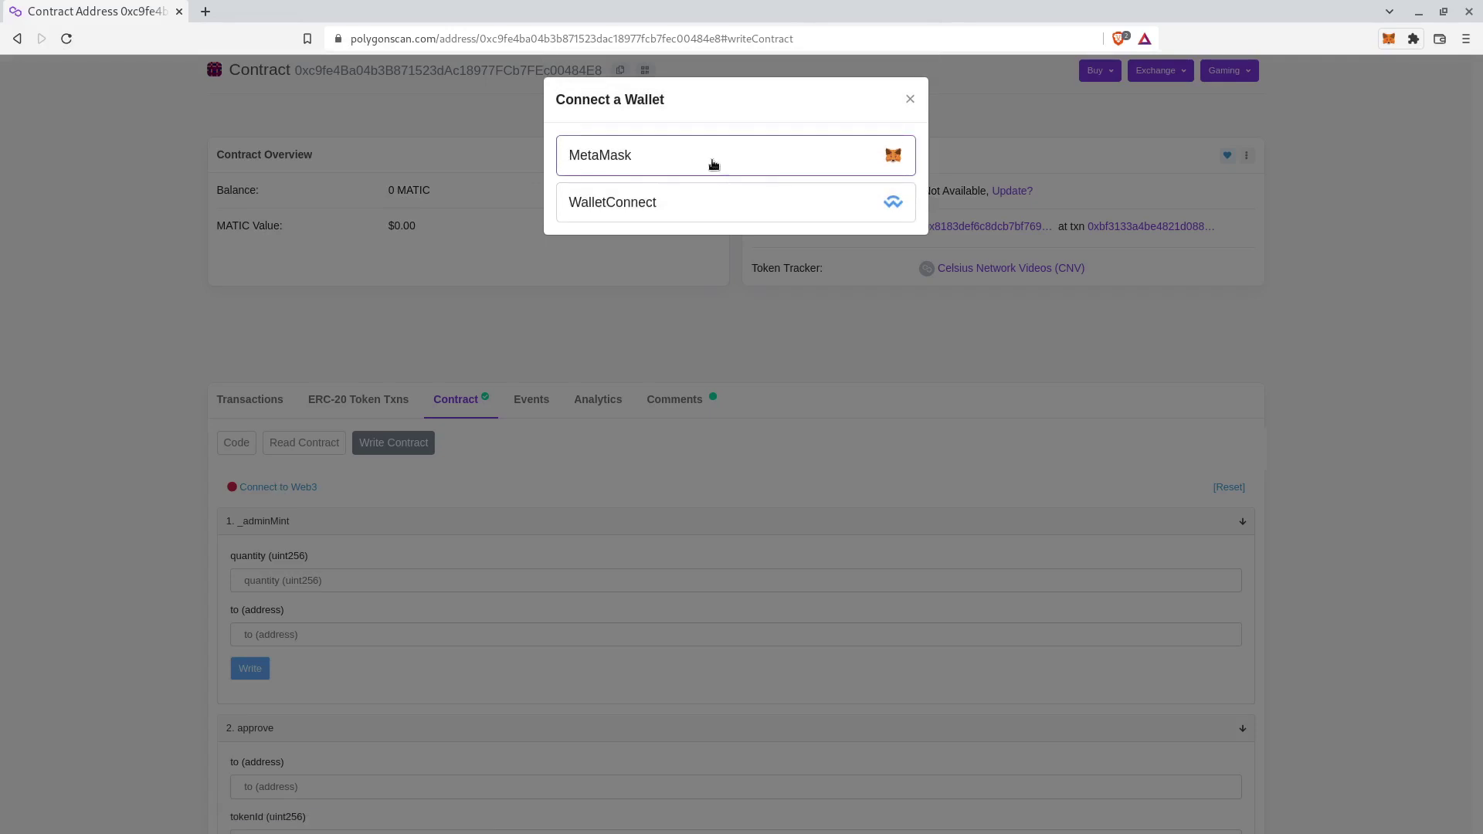
left_click(746, 160)
left_click(877, 205)
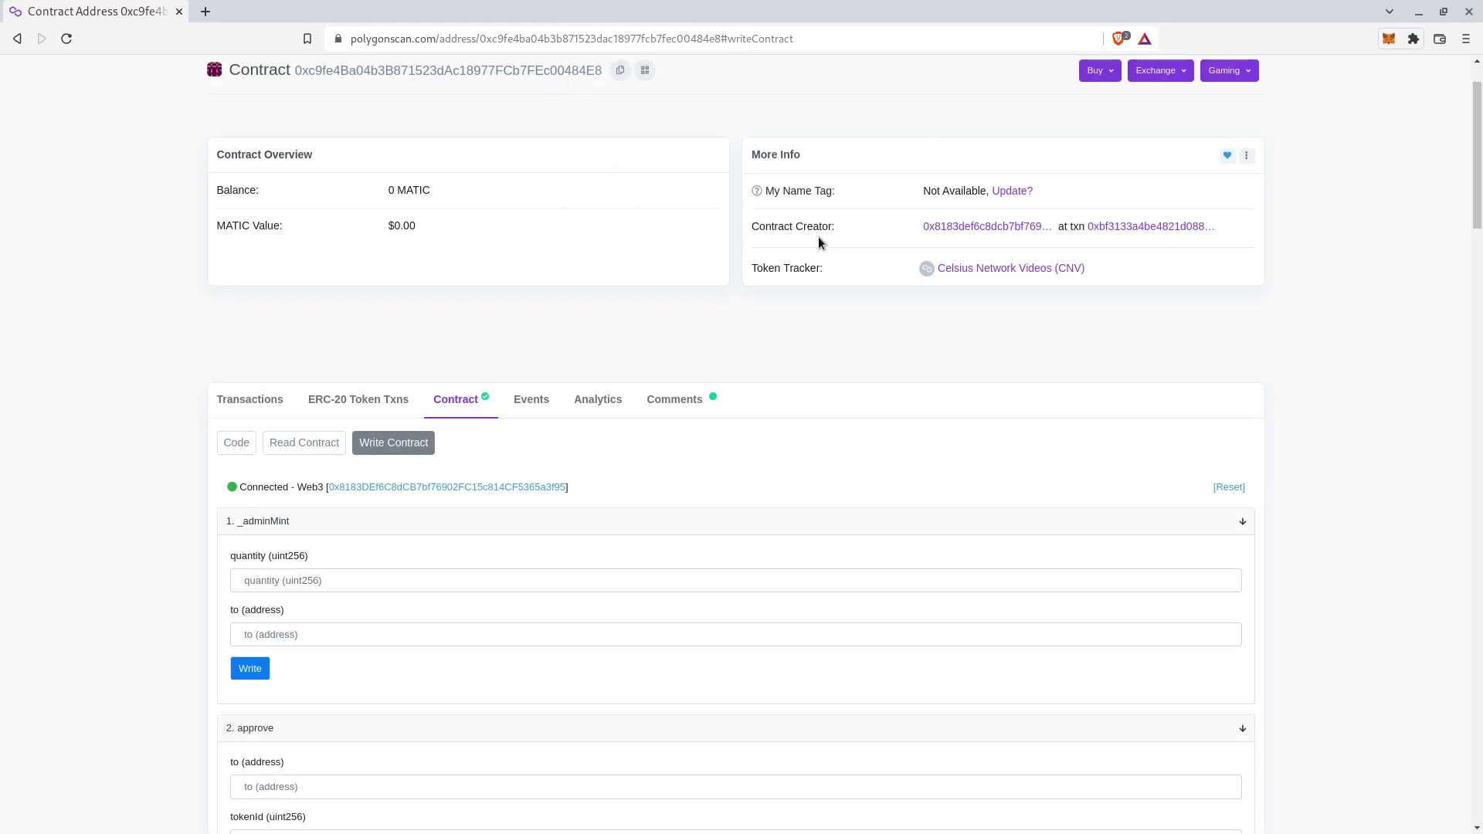
- Search the write functions for publicmint
left_click(490, 581)
scroll(490, 572, "down", 5)
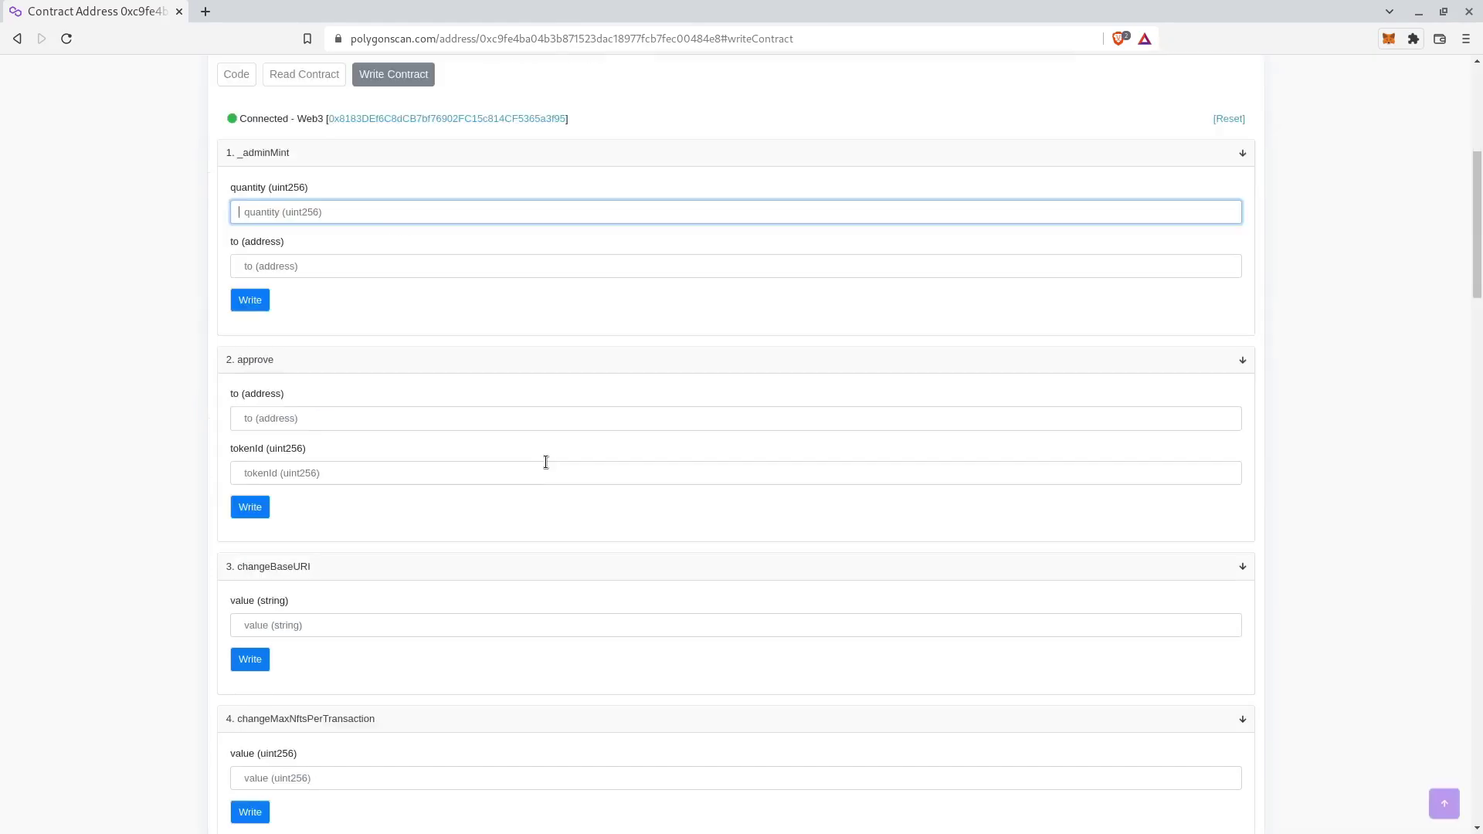
key("ctrl+f")
type("publicmint")
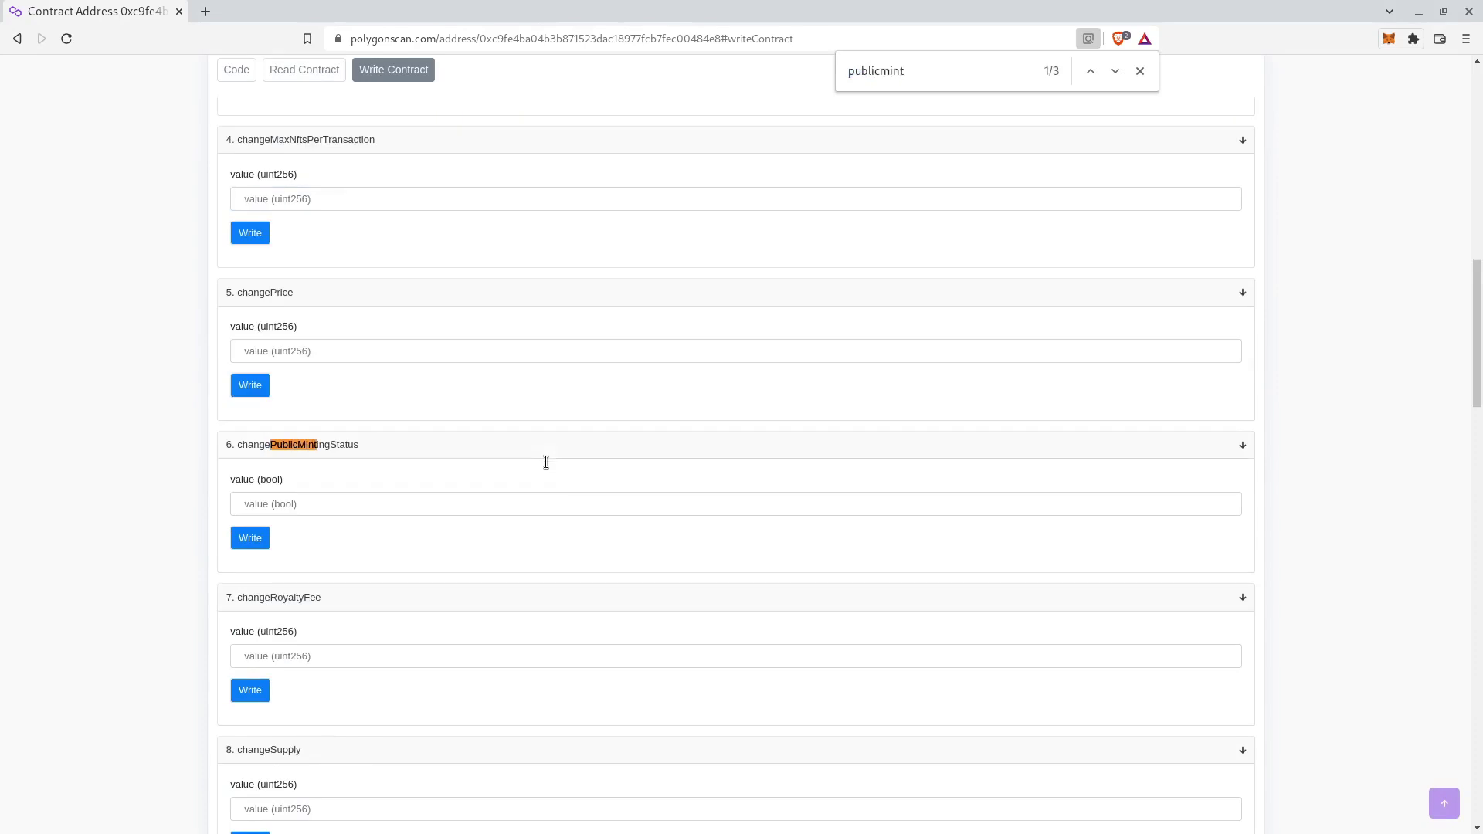
- Jump to publicMint and decline the underfunded MetaMask transaction
key("Return")
key("Escape")
left_click(250, 592)
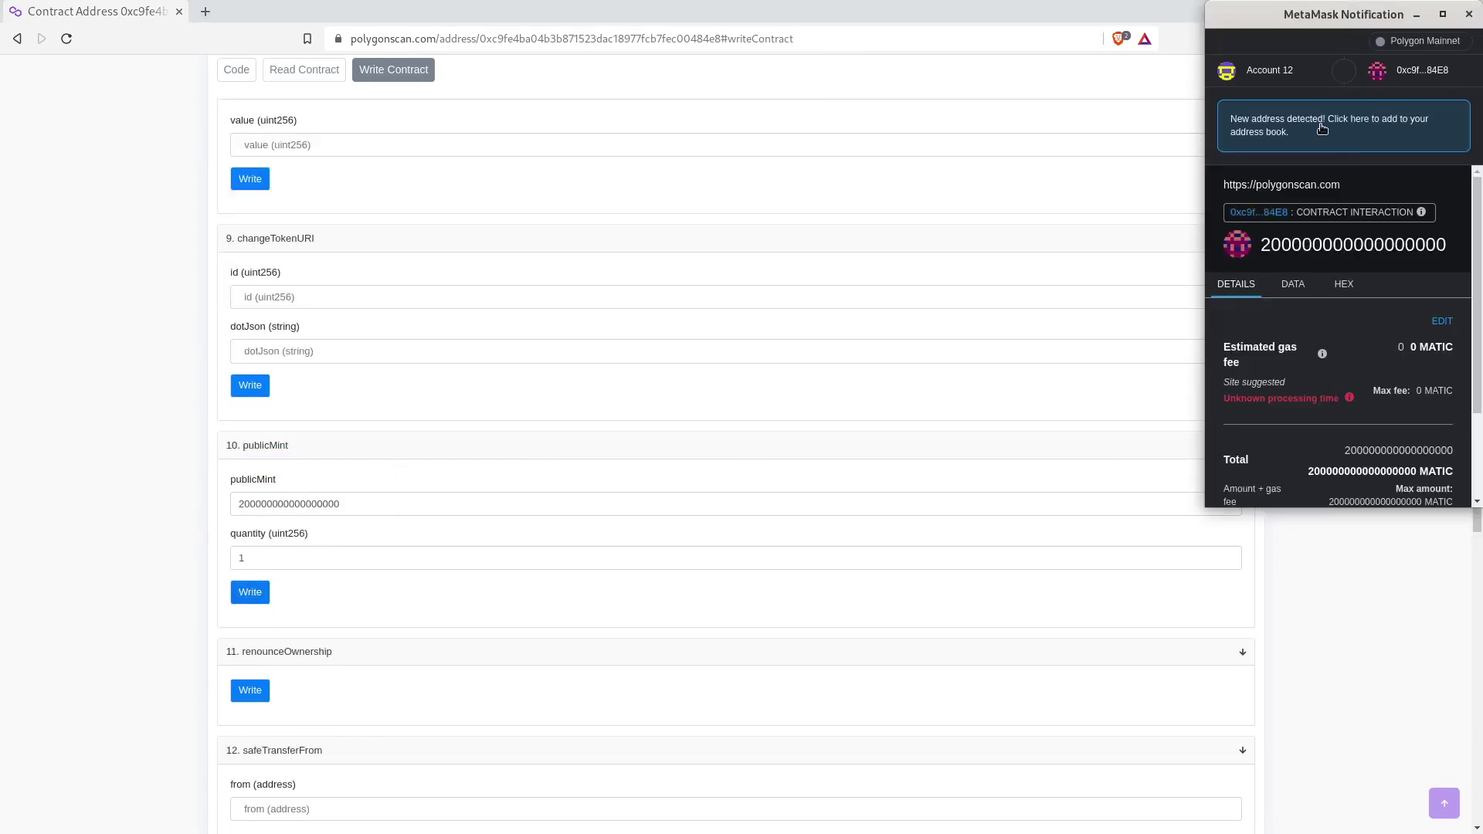
scroll(1348, 299, "down", 2)
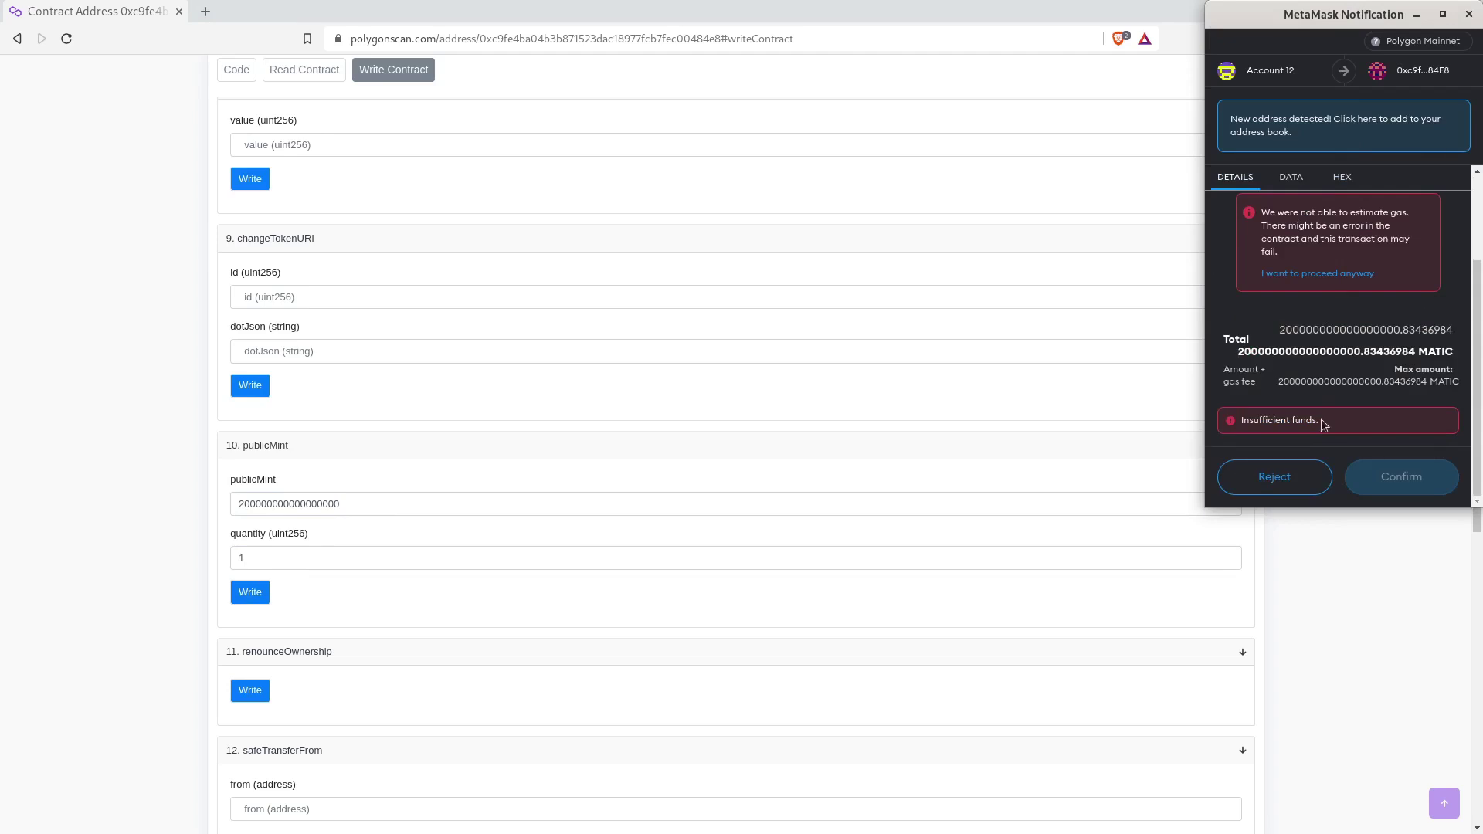
left_click(1290, 484)
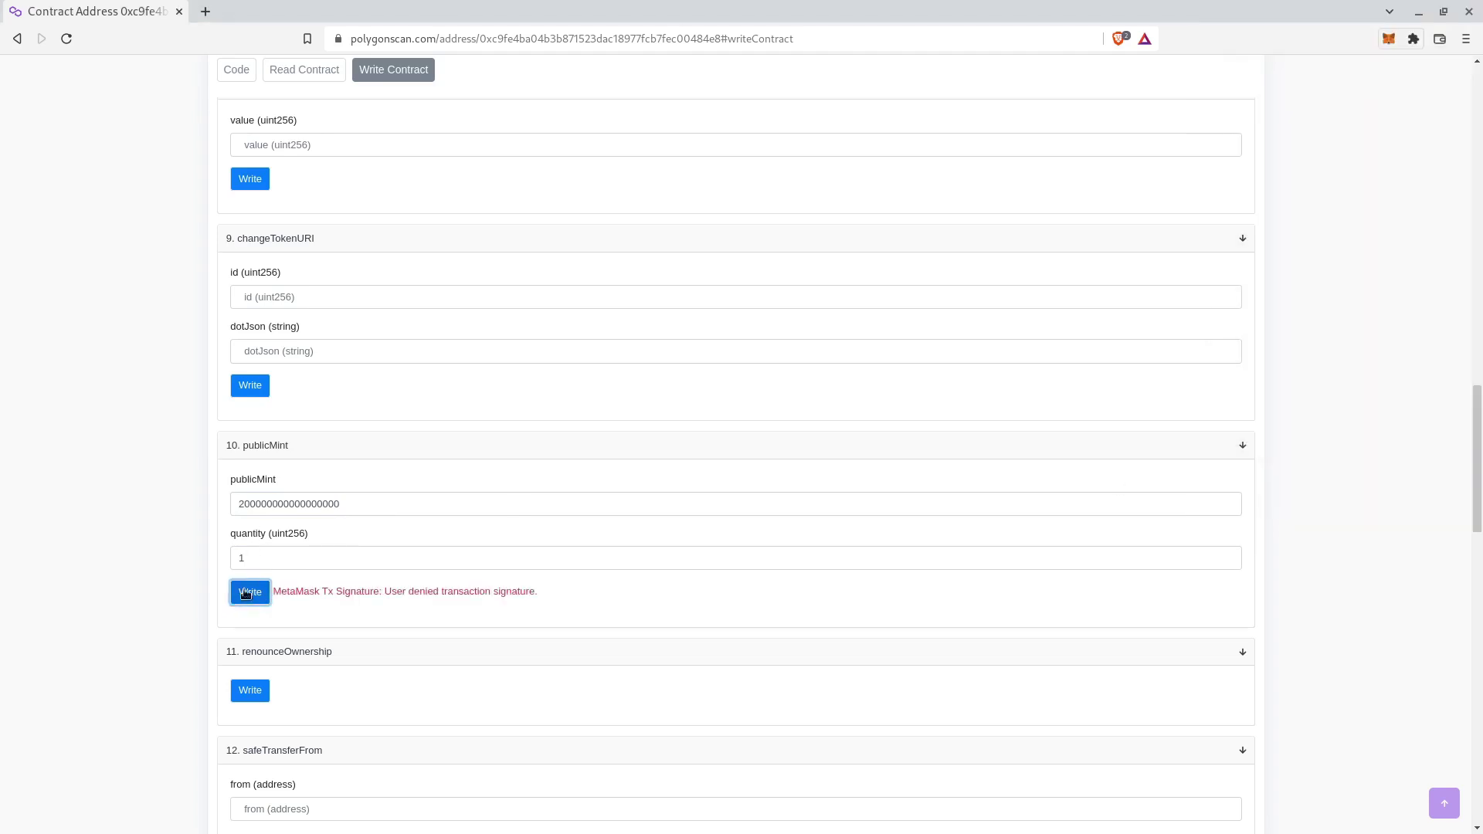
- Set the publicMint payment to 0.2, submit it, and reject the MetaMask request
left_click(272, 504)
left_click_drag(369, 504, 165, 495)
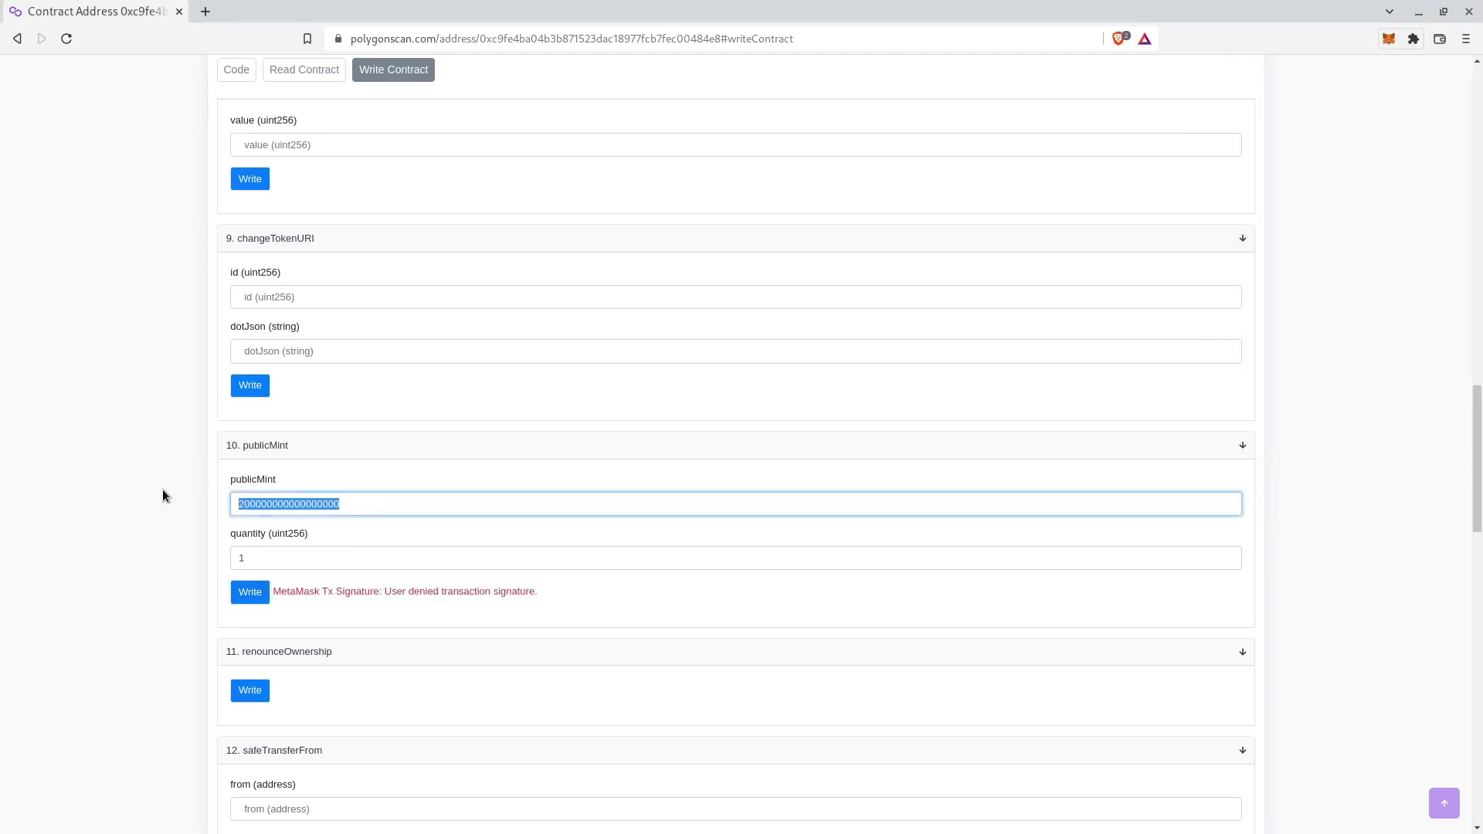
type("0.2")
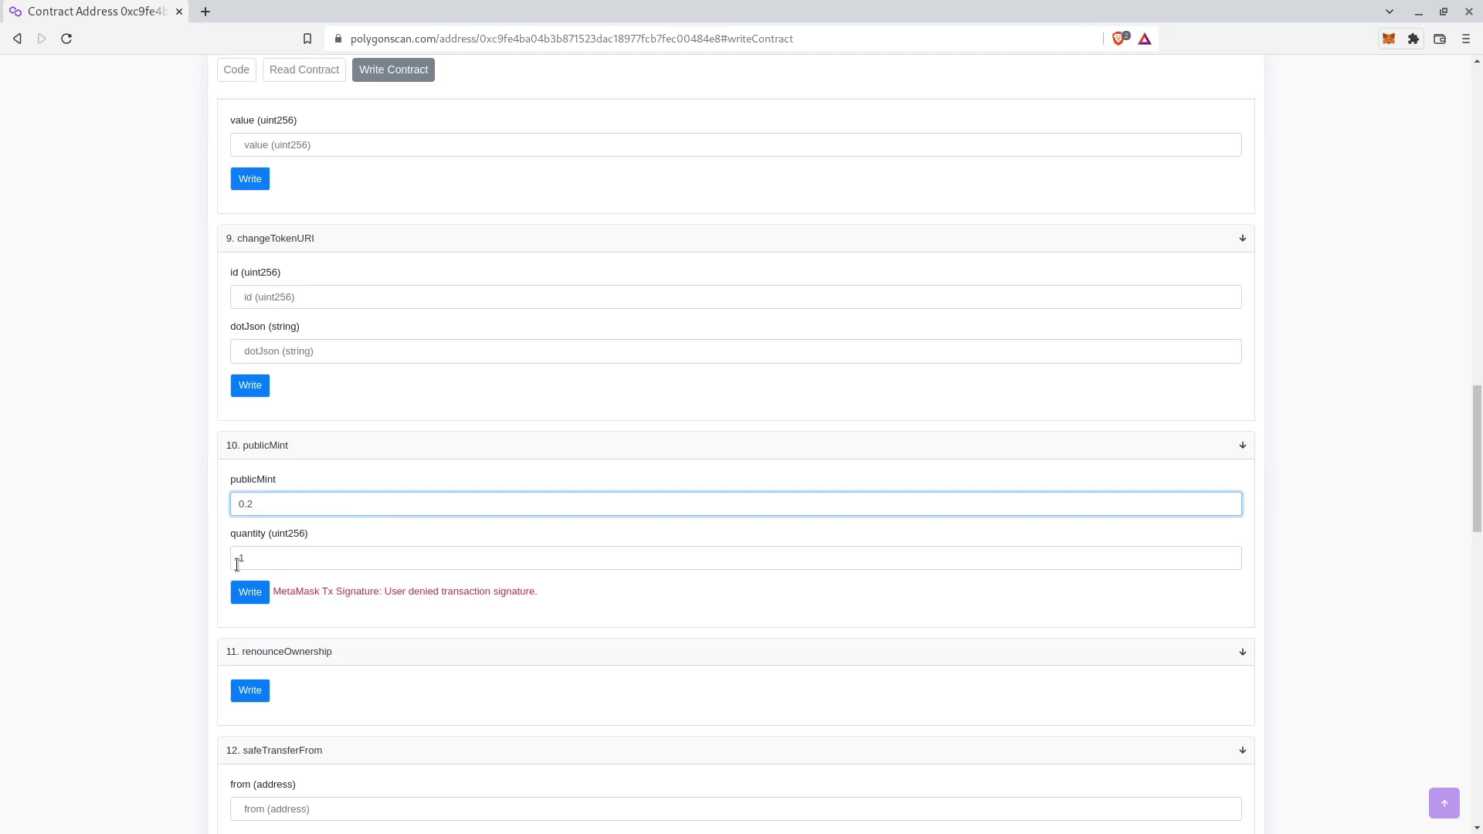
left_click(244, 593)
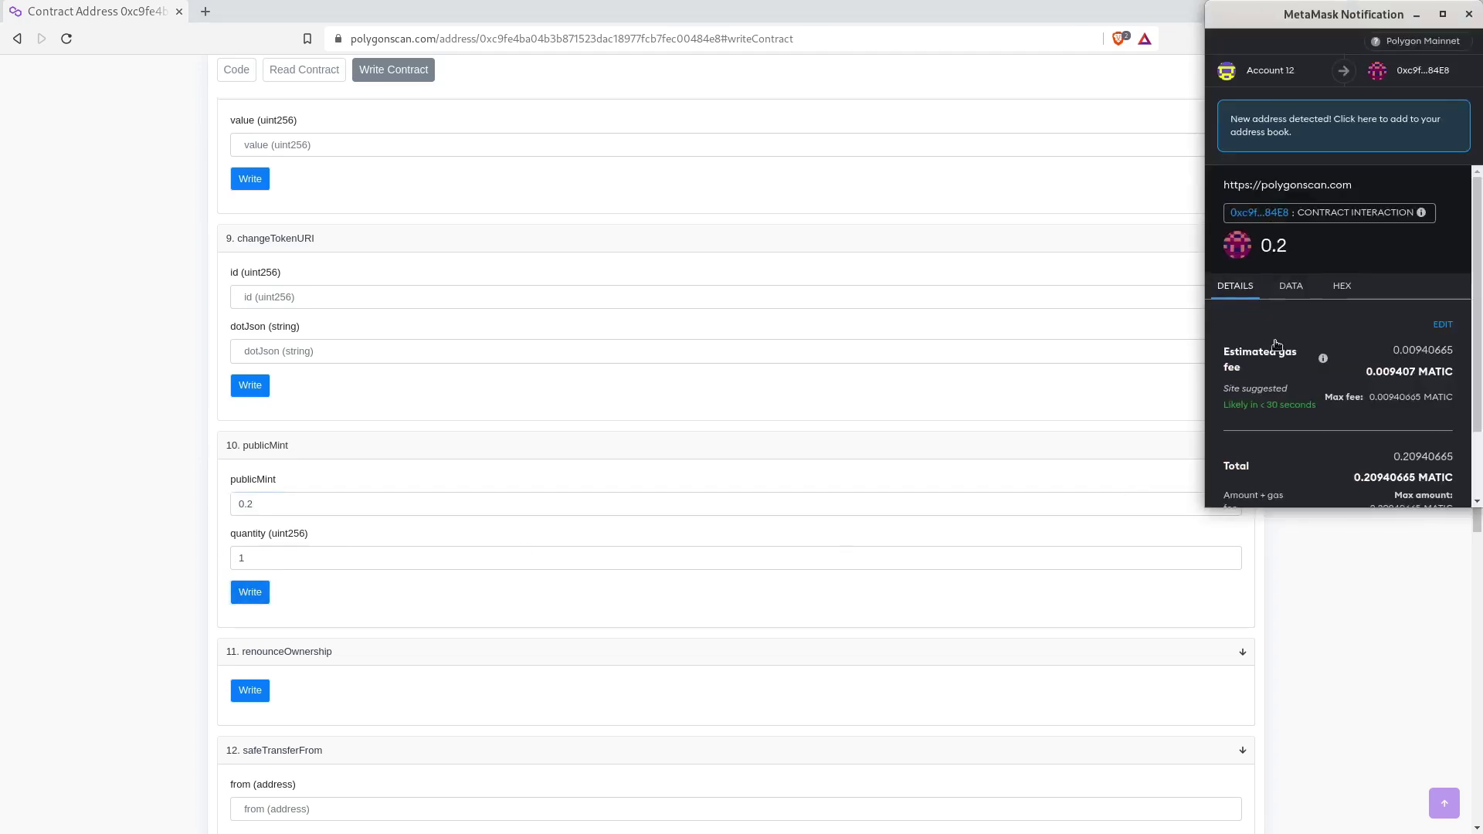
scroll(1293, 259, "down", 2)
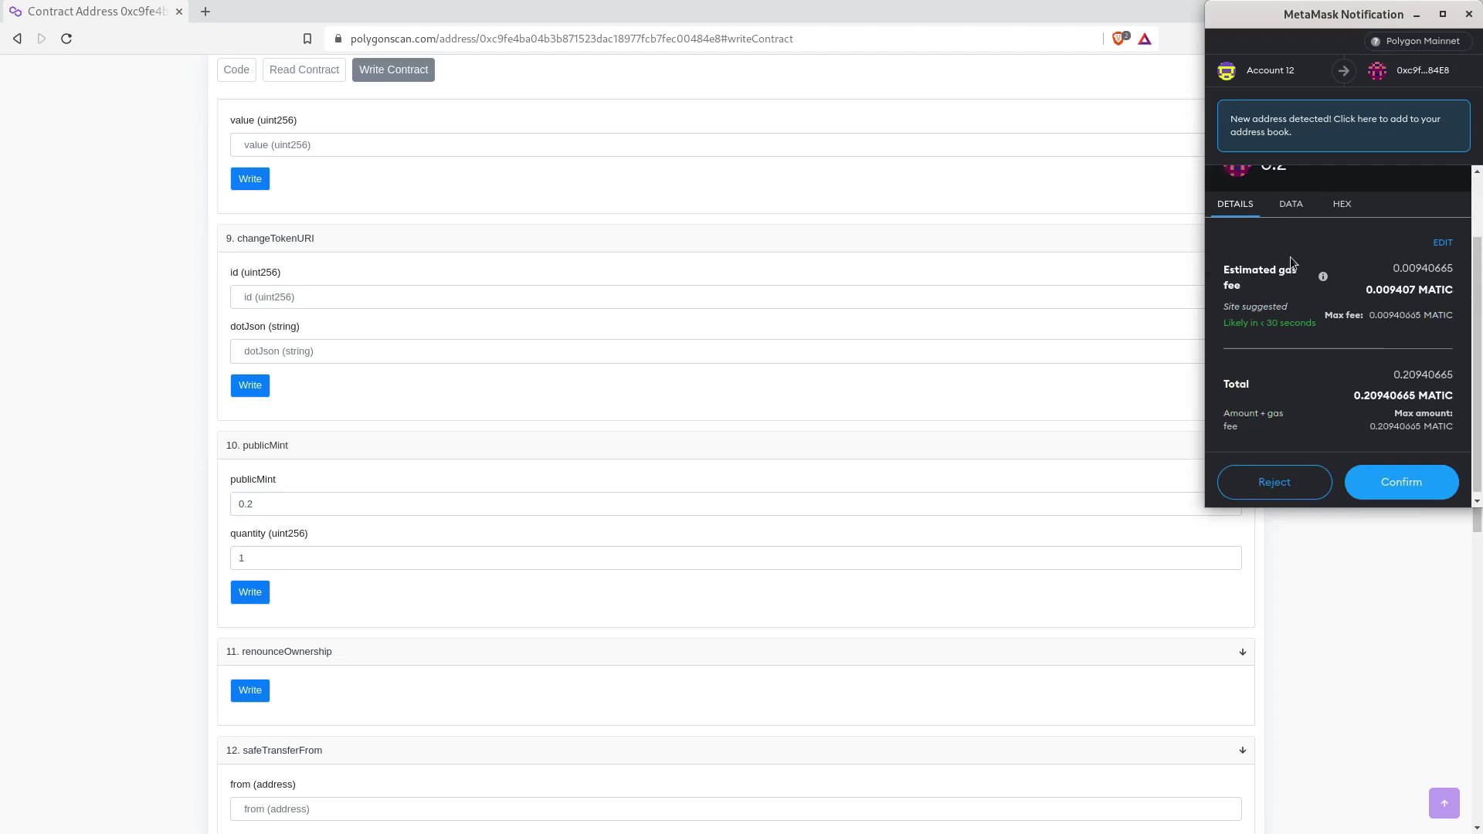
left_click(1273, 480)
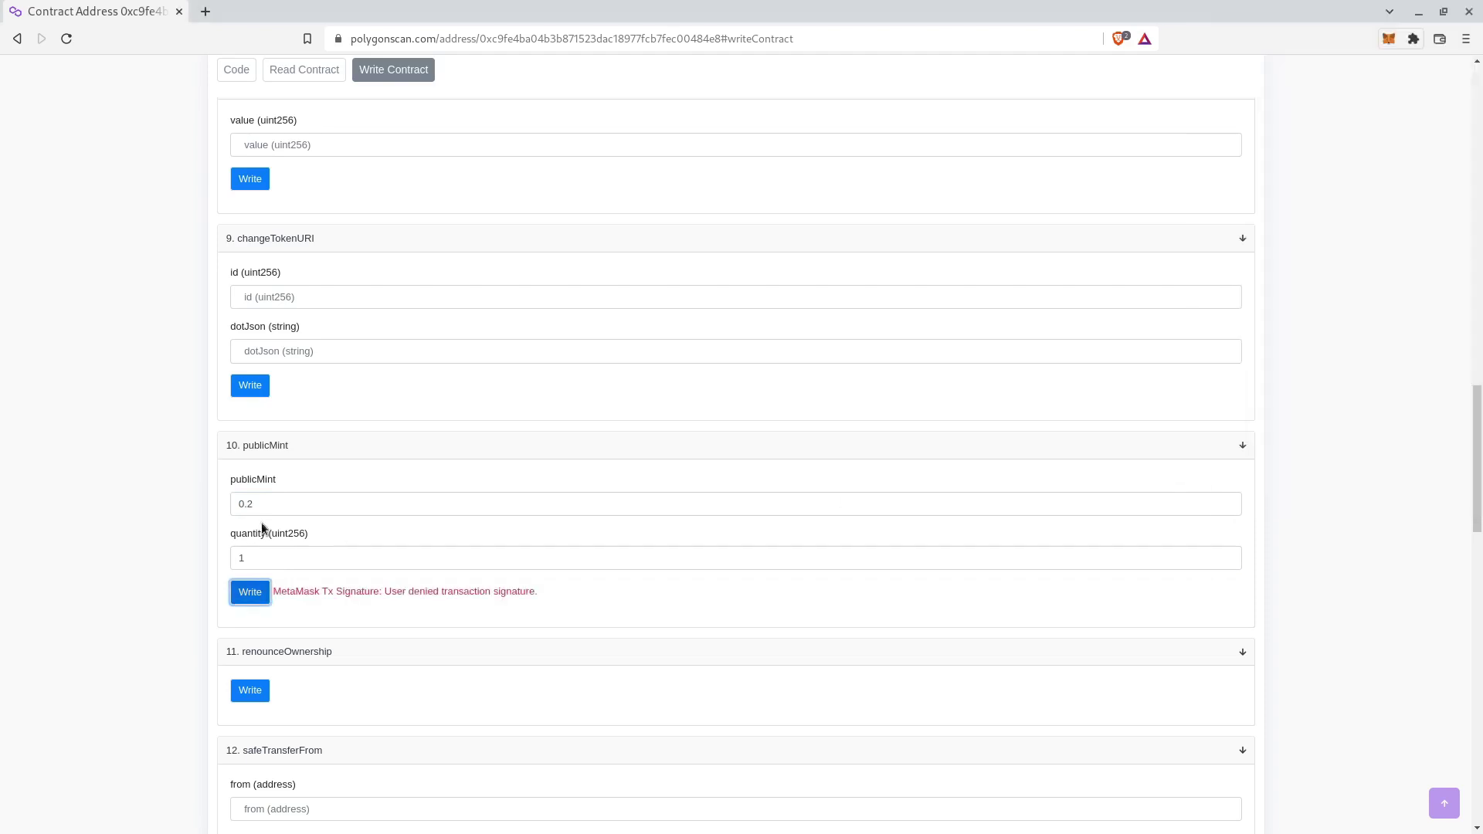
- Resubmit publicMint with 0.5 MATIC and review MetaMask's gas-estimation warning
left_click(313, 510)
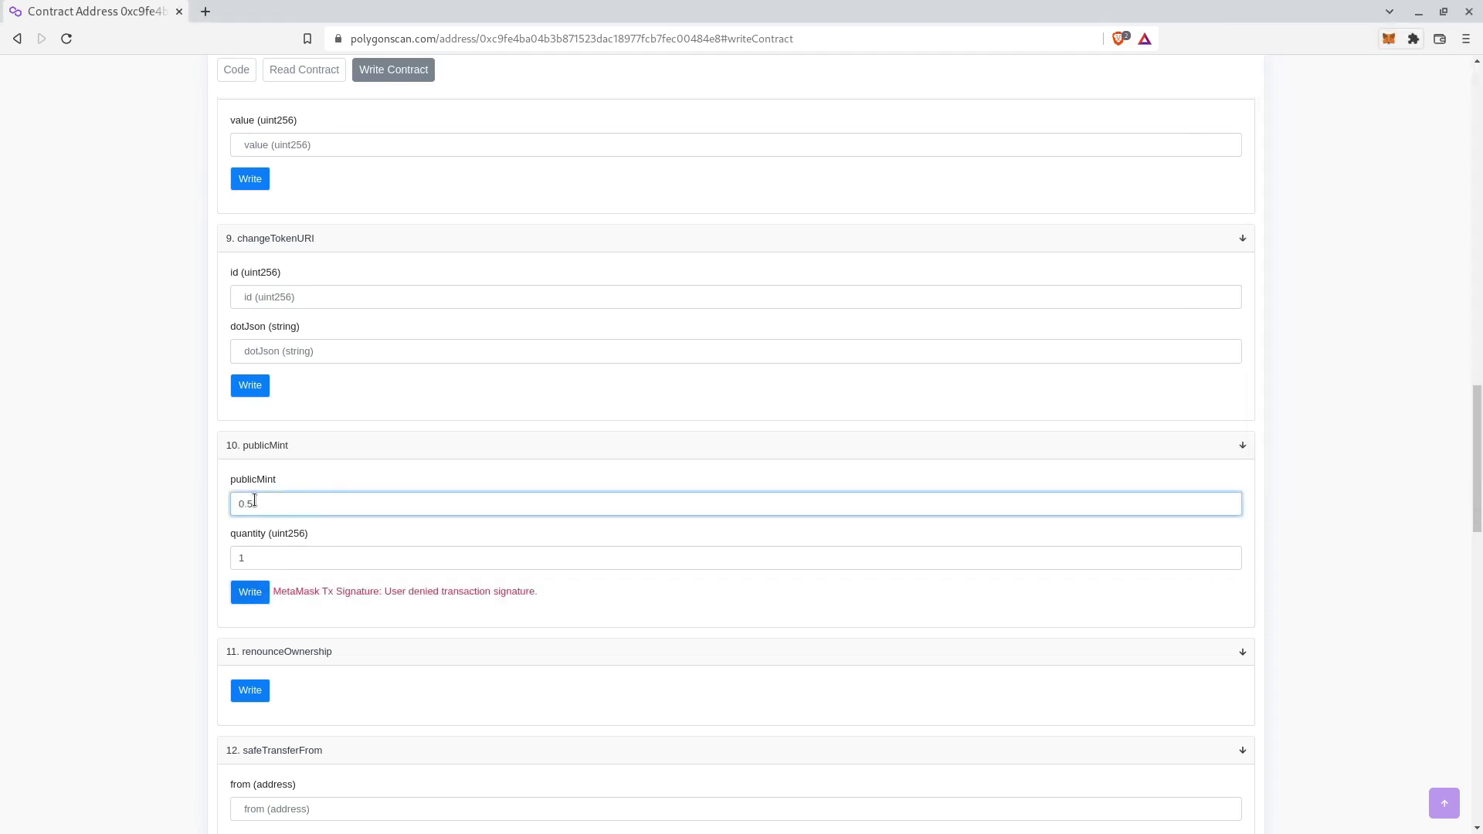
left_click(250, 591)
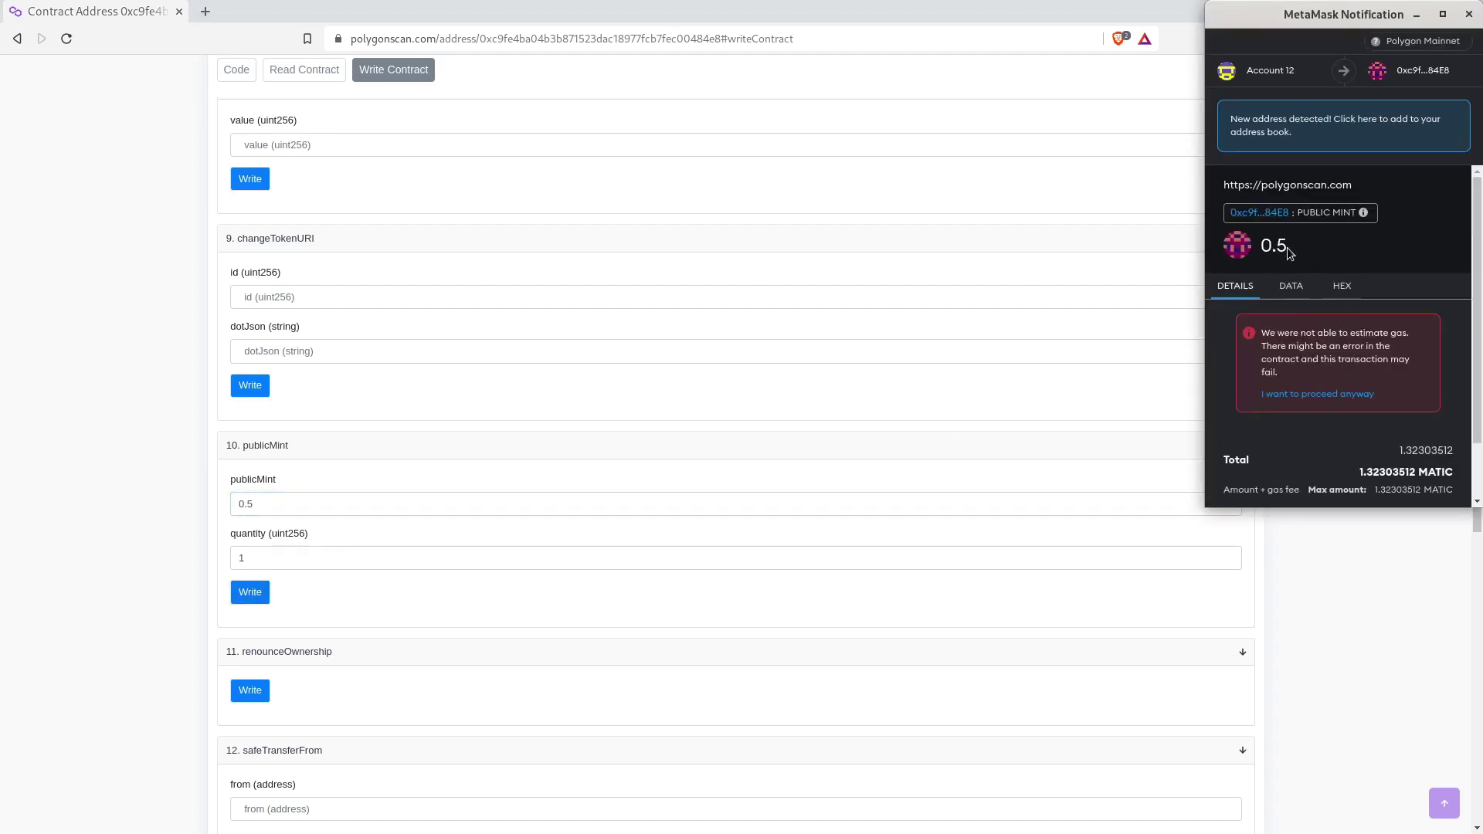
scroll(1376, 248, "down", 2)
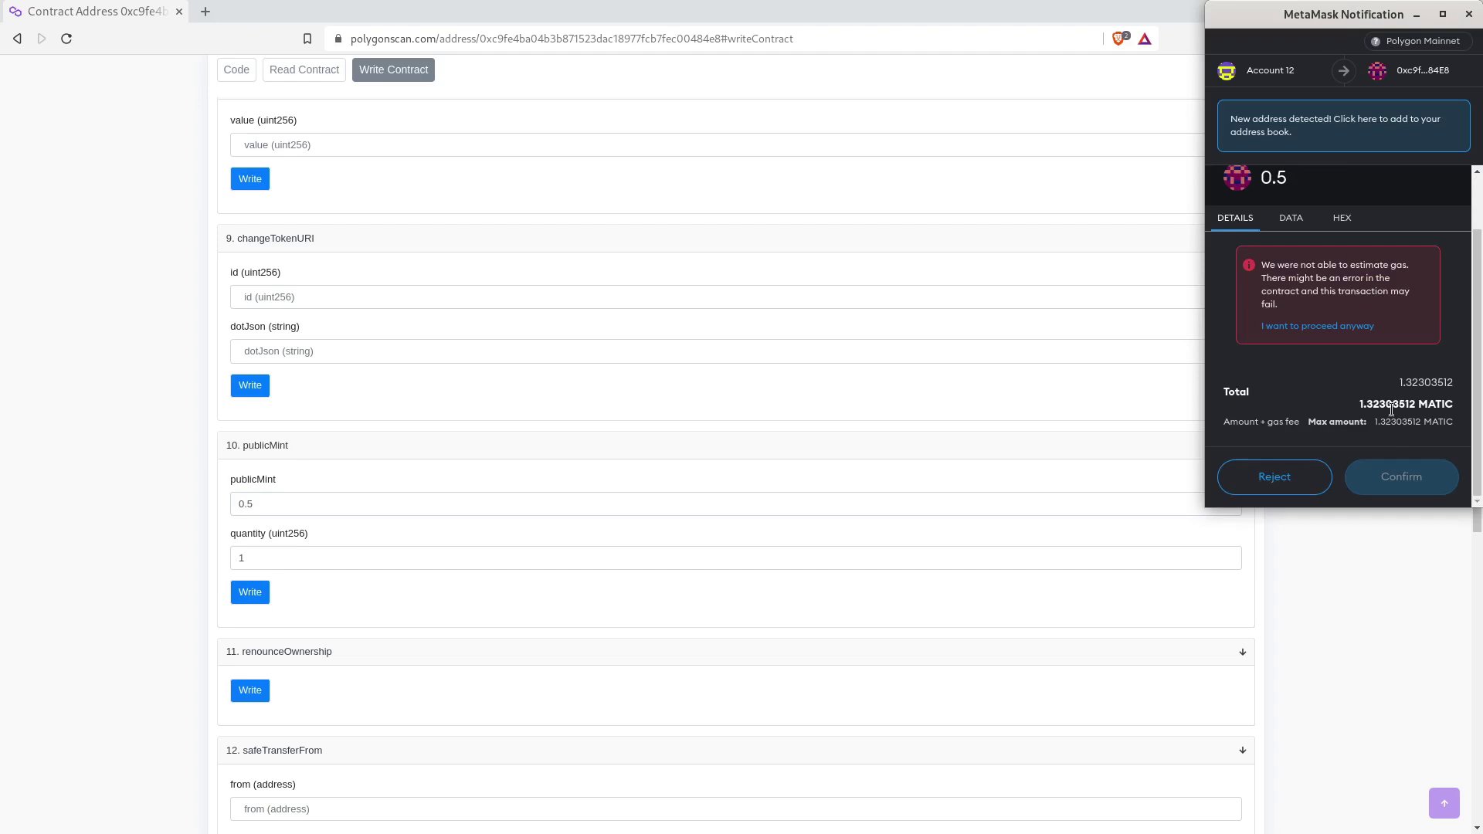
scroll(1383, 310, "up", 2)
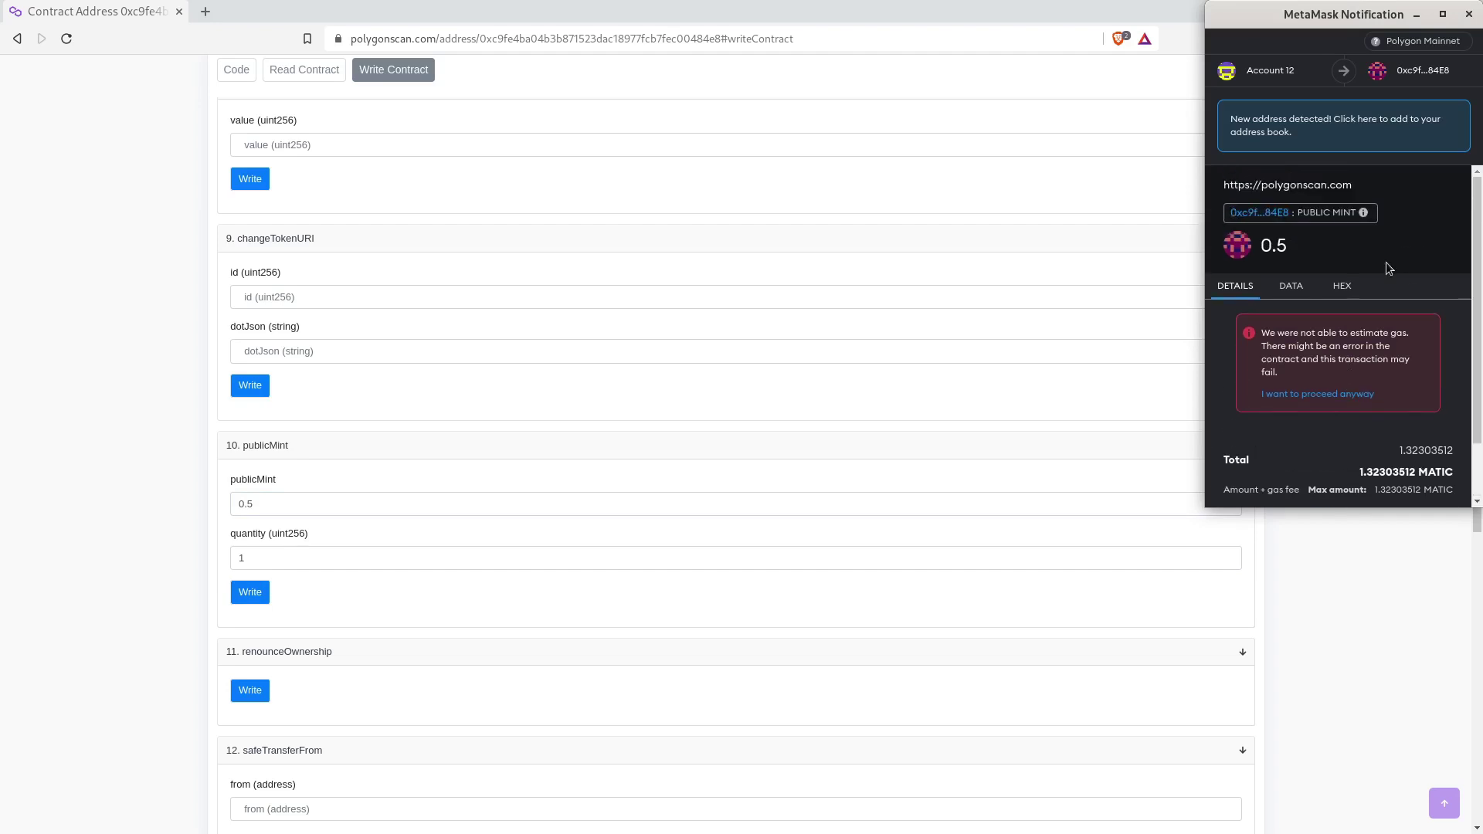
scroll(1391, 309, "down", 2)
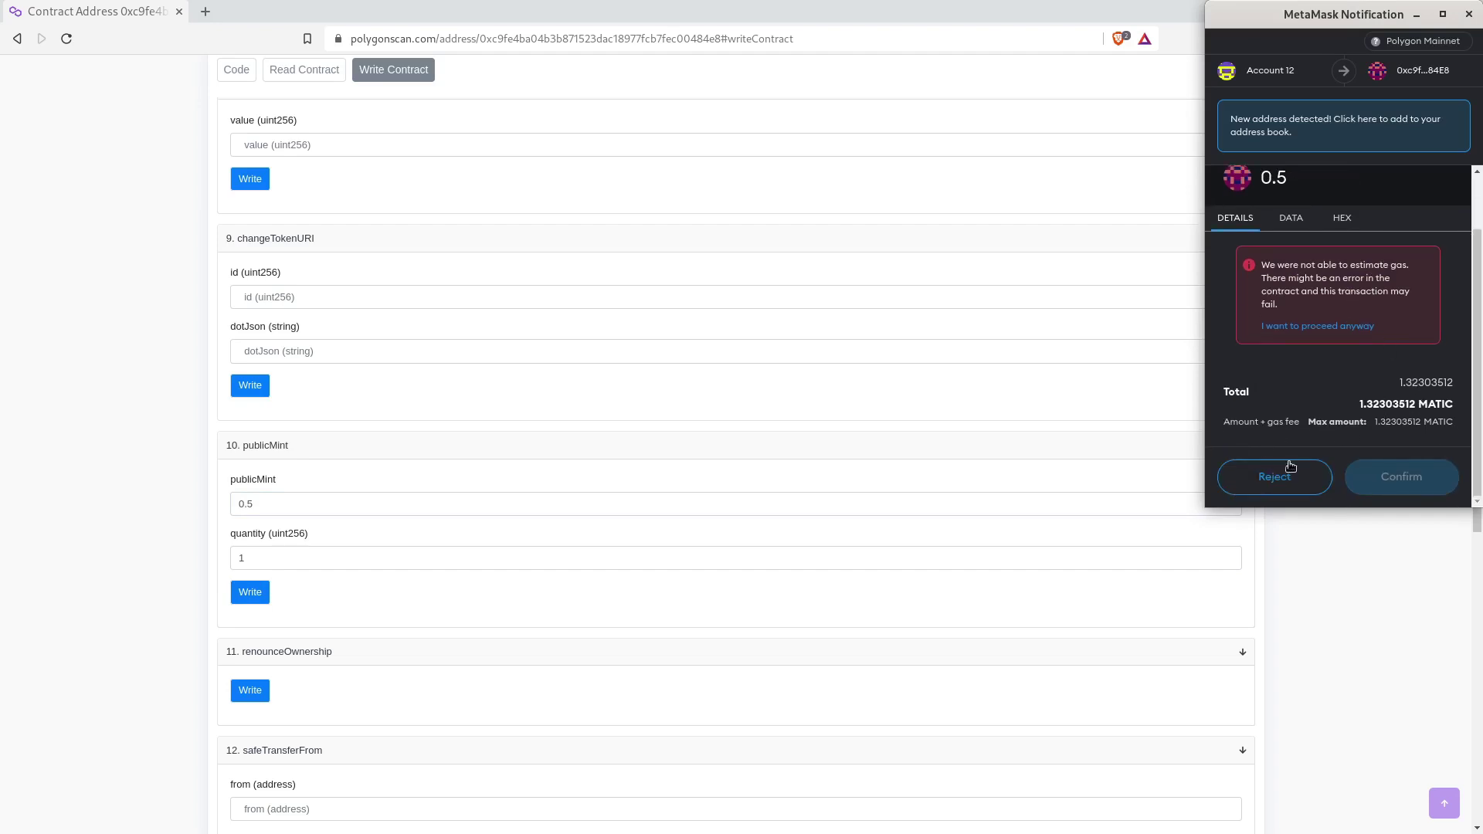
- Reject the 0.5 MATIC request and highlight publicMint's price-times-quantity require lines in the code
left_click(1302, 481)
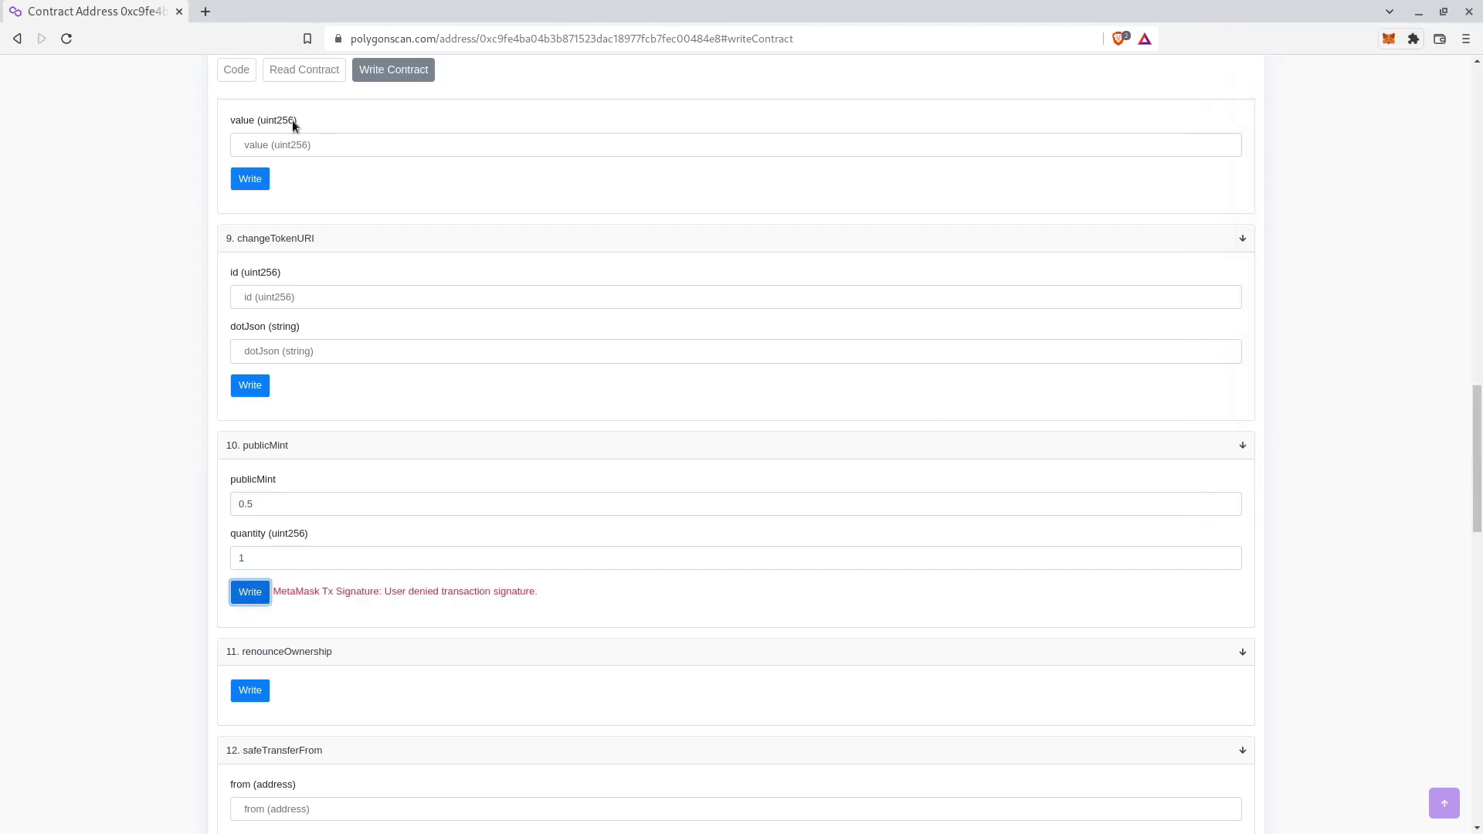
left_click(237, 69)
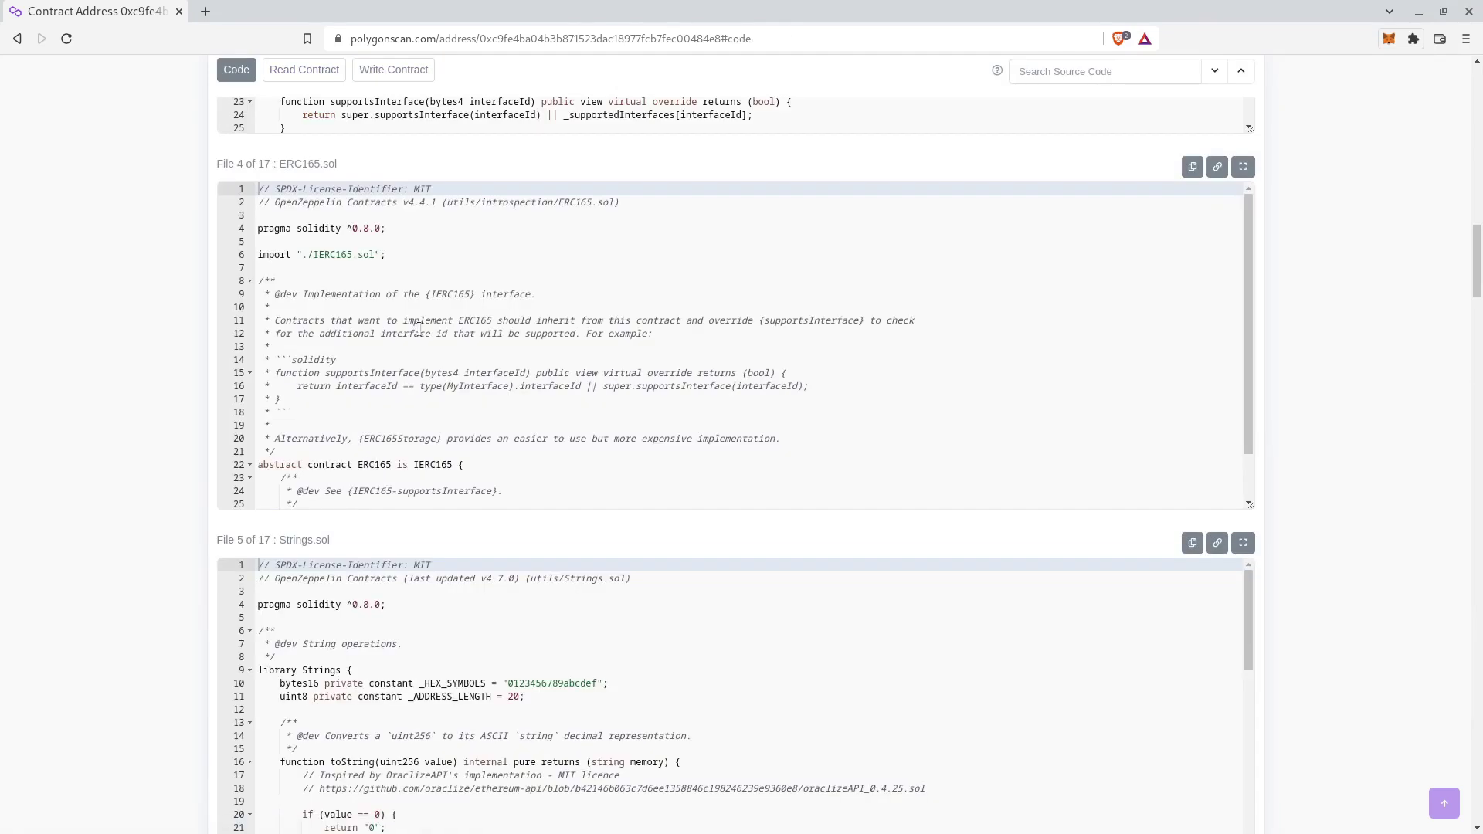
scroll(166, 372, "up", 15)
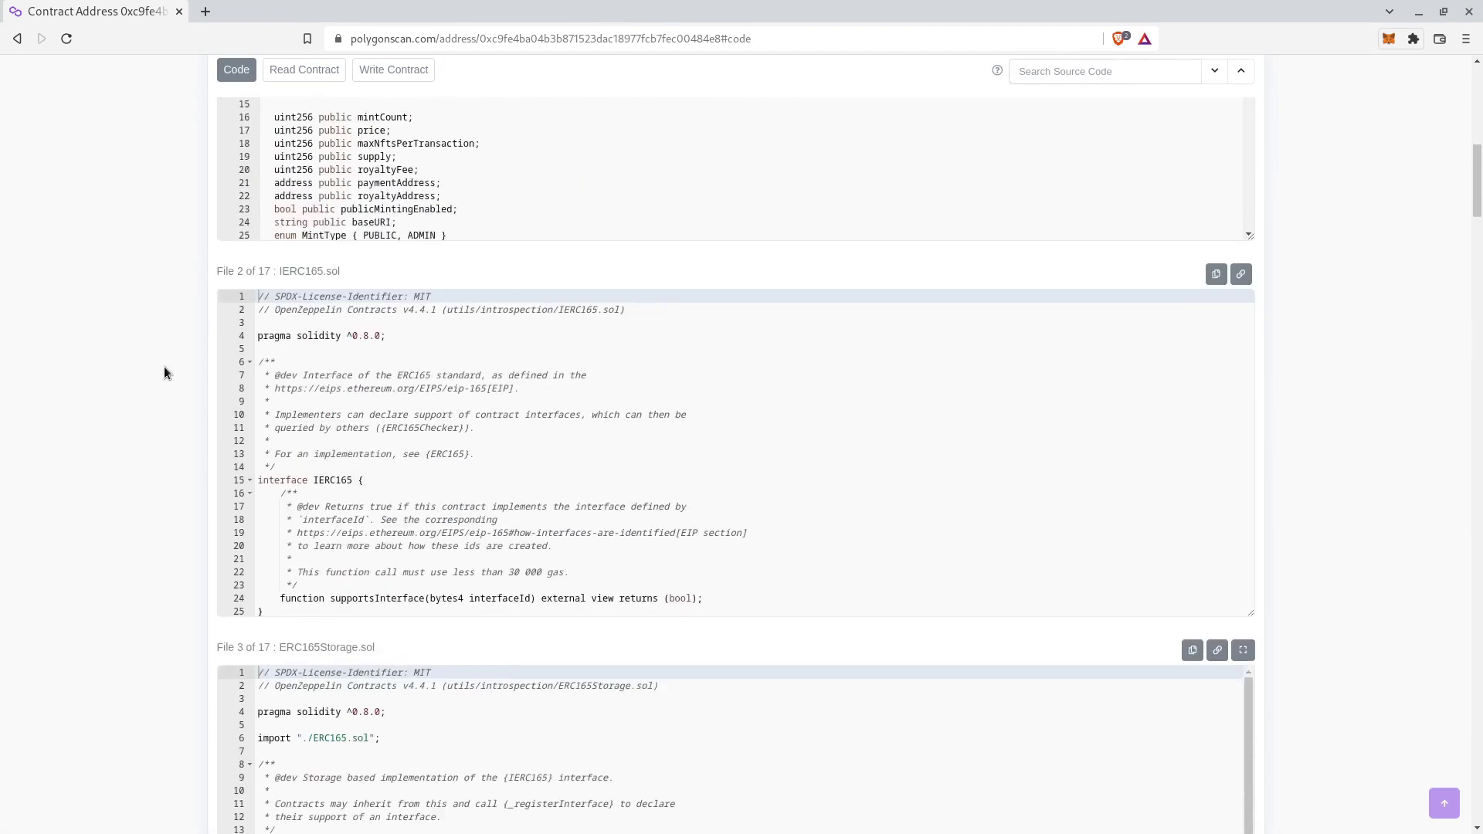
scroll(480, 569, "down", 5)
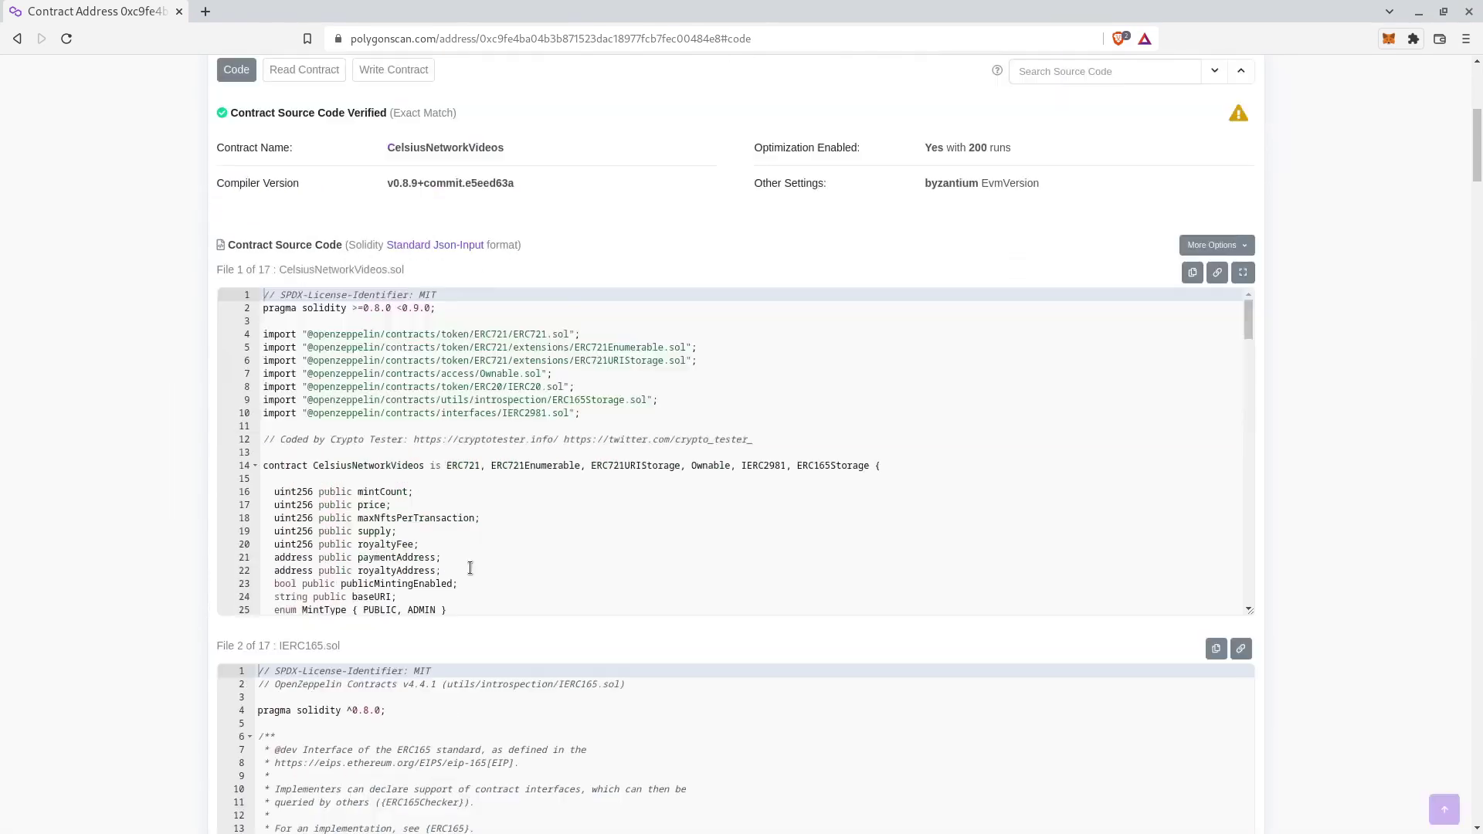
scroll(480, 516, "down", 6)
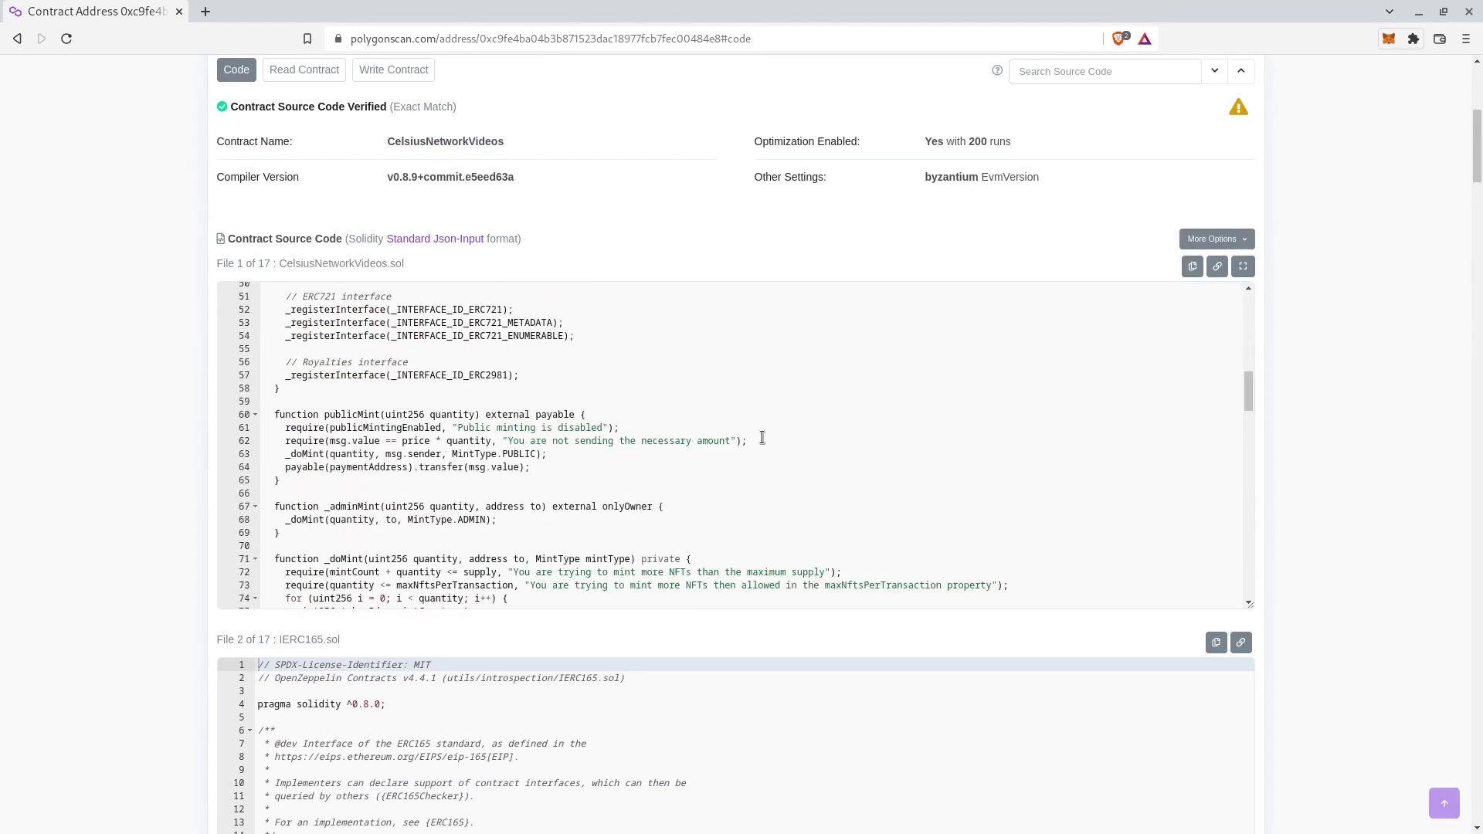
left_click_drag(762, 438, 286, 441)
- Mint one NFT via publicMint for 0.2 MATIC, confirm it in MetaMask, and check wallet activity
left_click(394, 71)
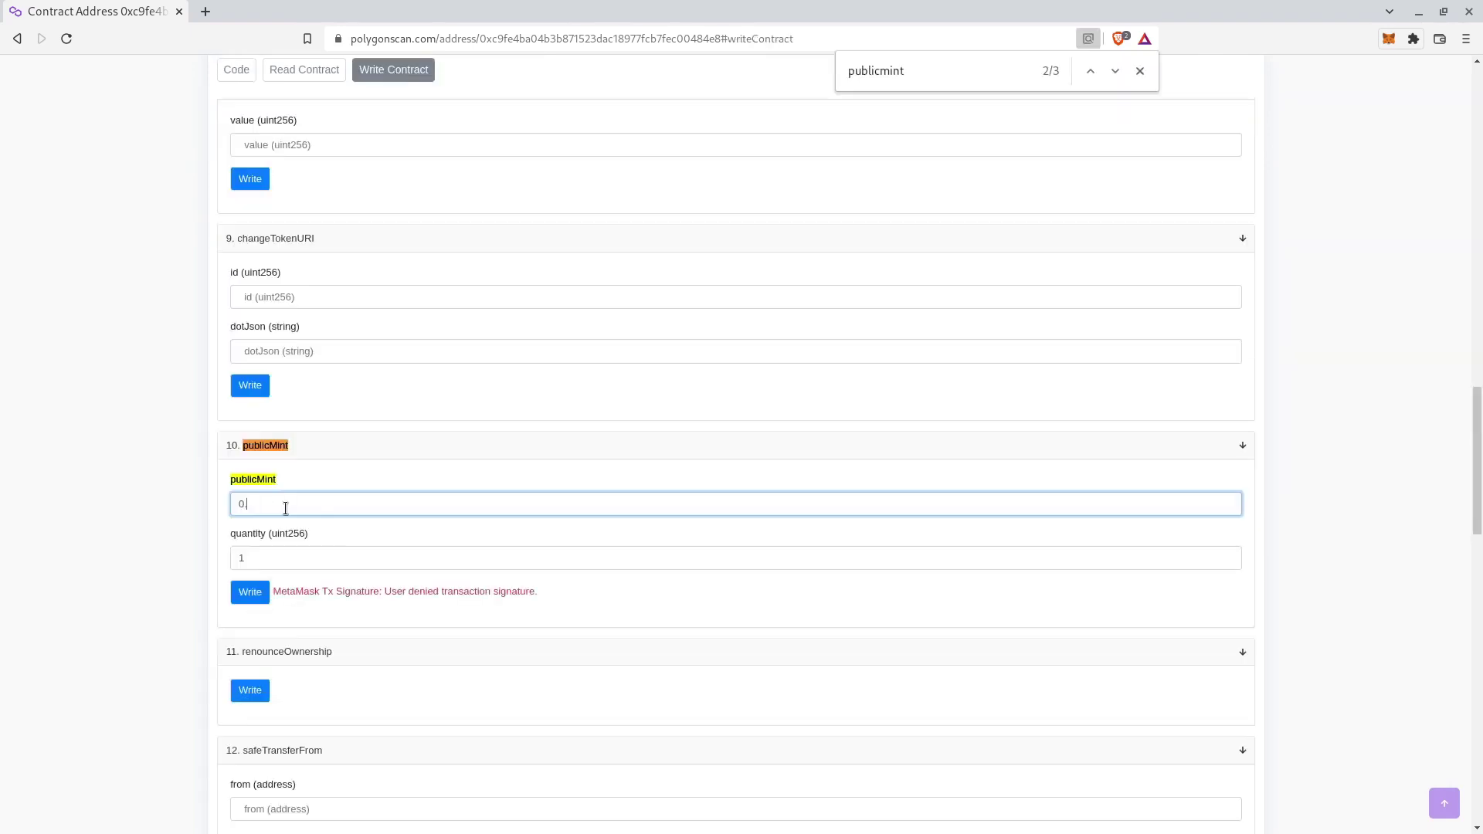
left_click(254, 592)
left_click(254, 593)
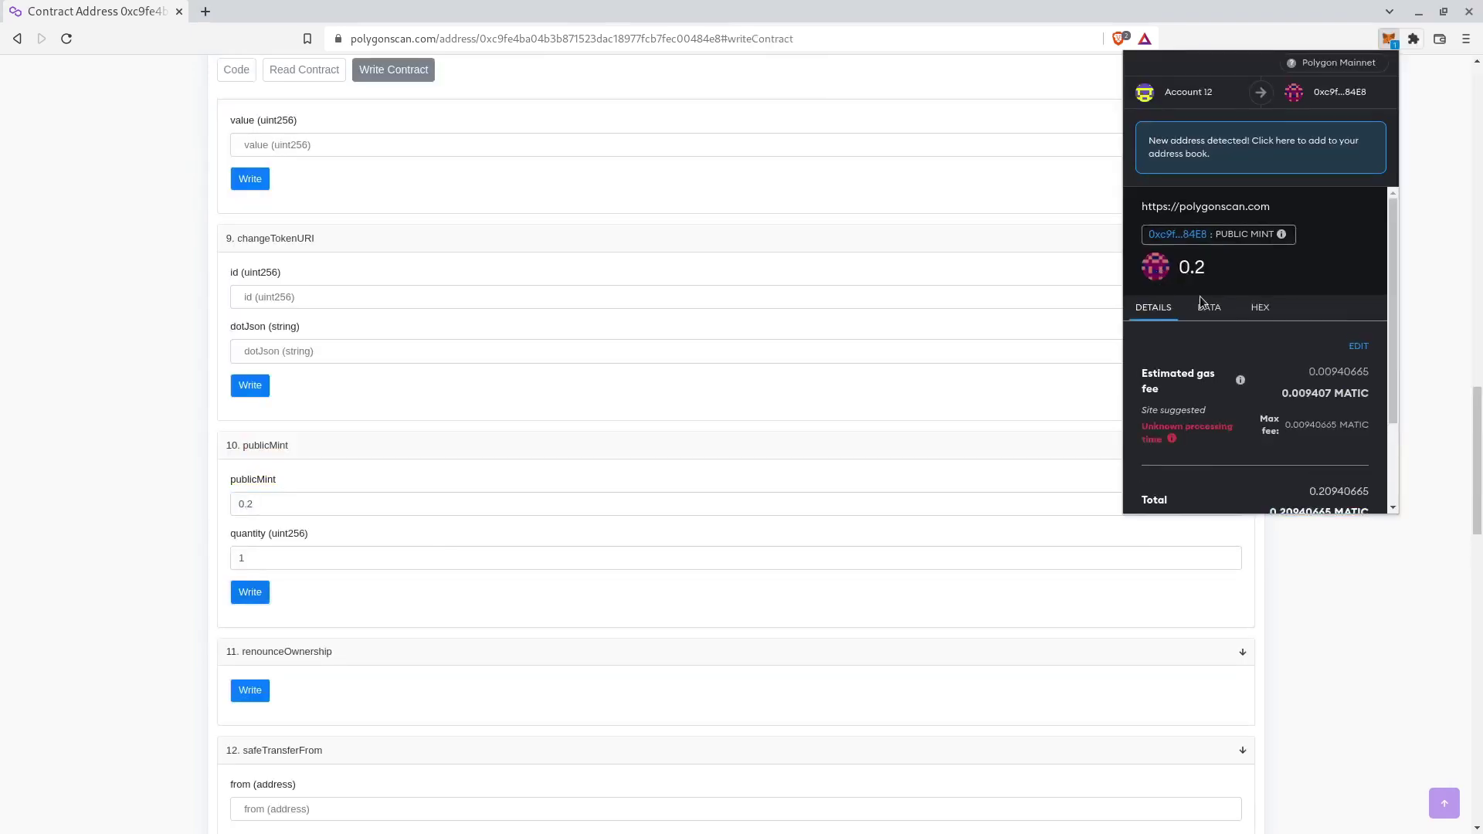
scroll(1240, 305, "down", 1)
scroll(1240, 305, "down", 1)
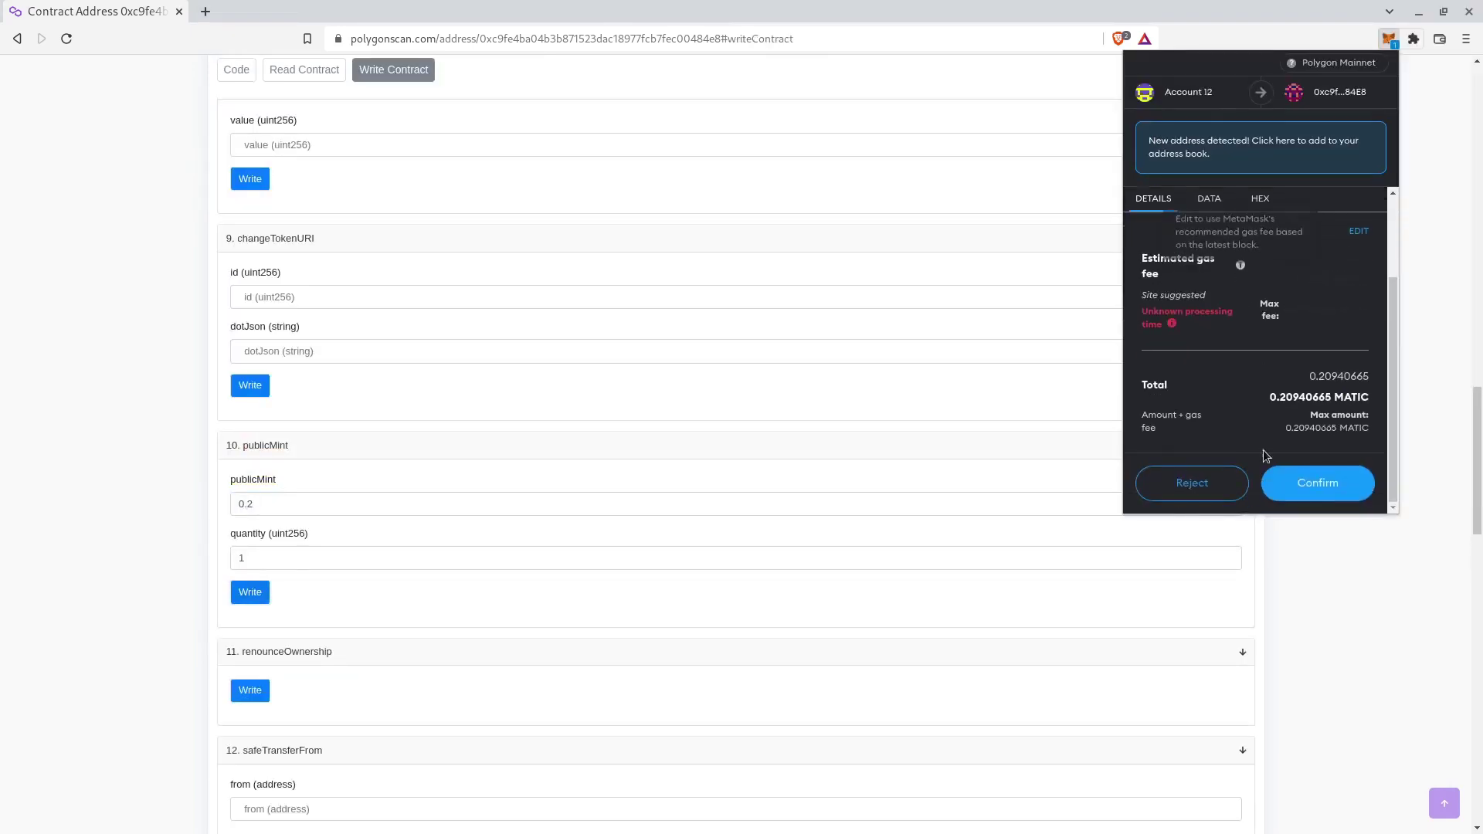
left_click(1334, 486)
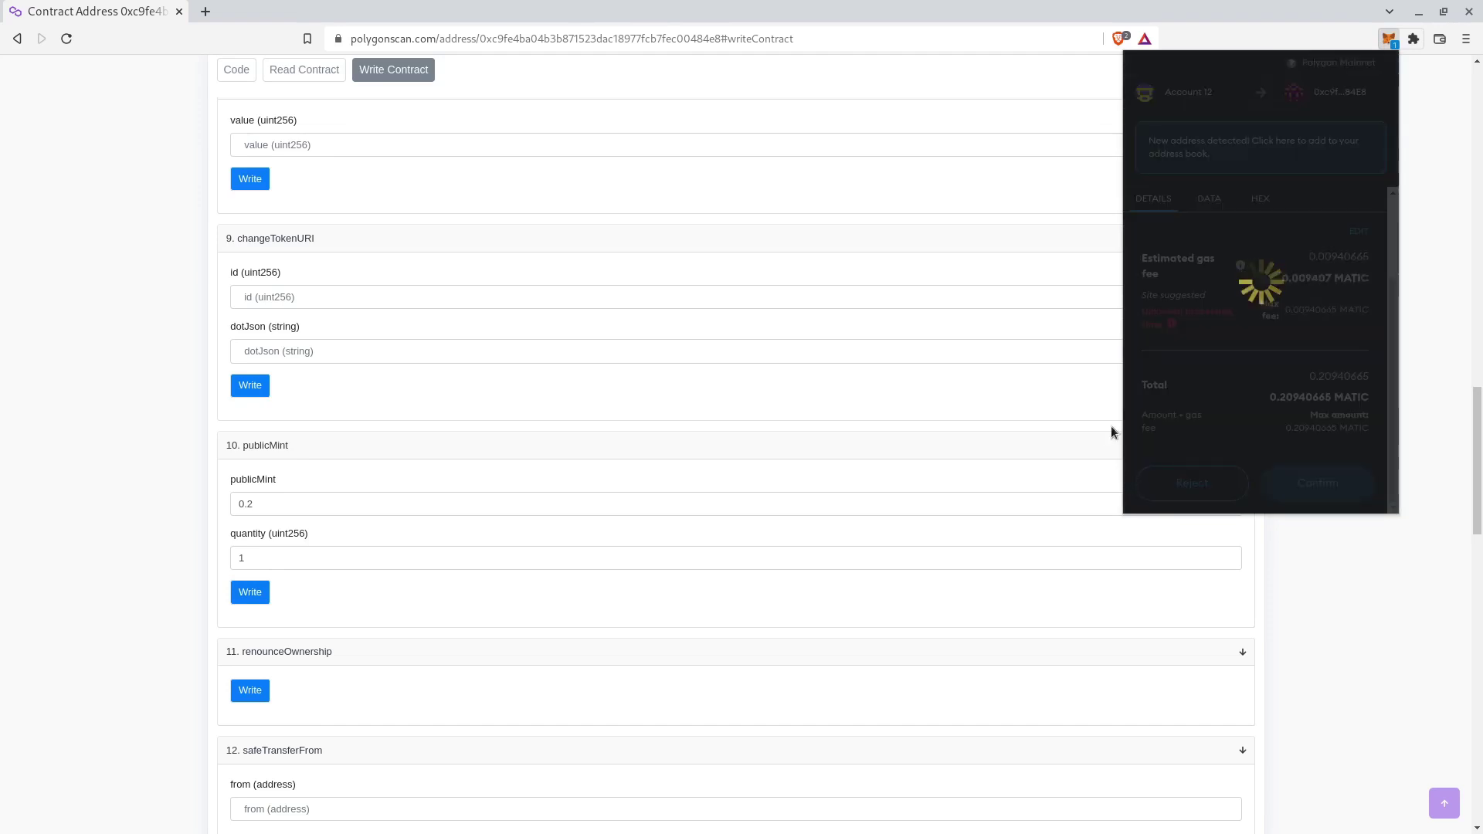
left_click(1389, 39)
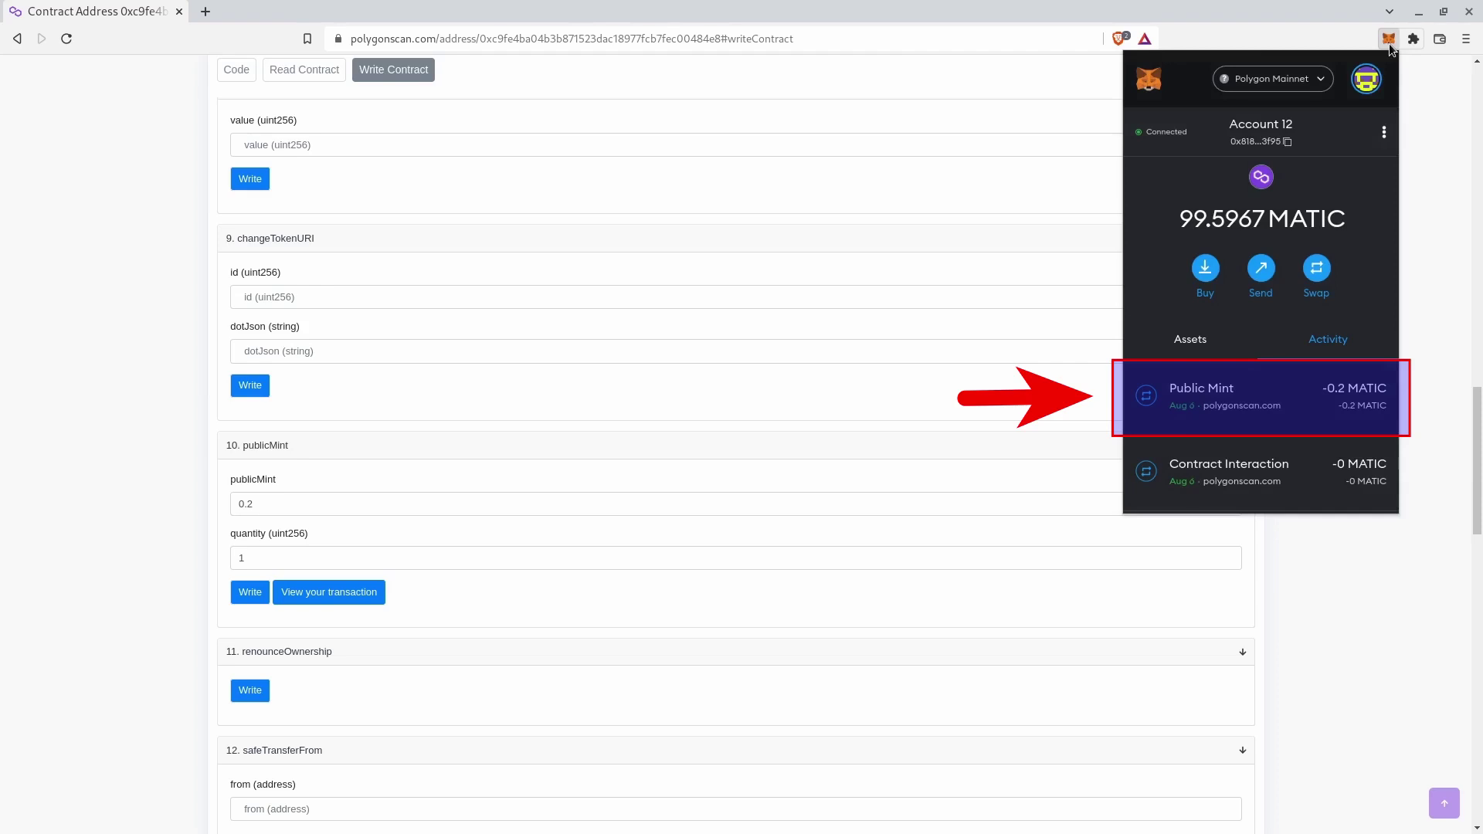
- Query ownerOf with tokenId 1 on Read Contract to find the token's owner
key("alt+Left")
scroll(142, 465, "down", 2)
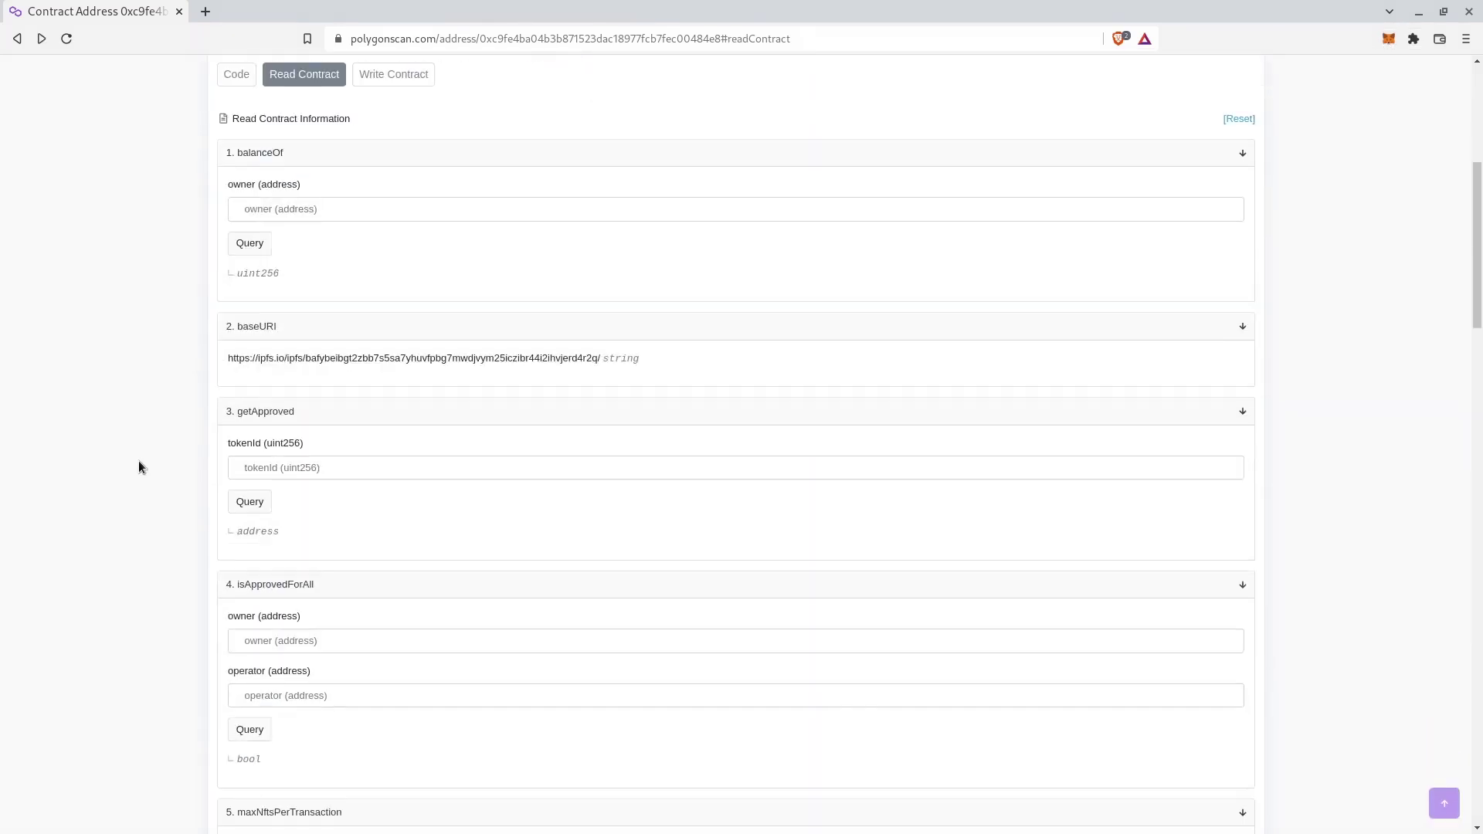
scroll(136, 468, "down", 3)
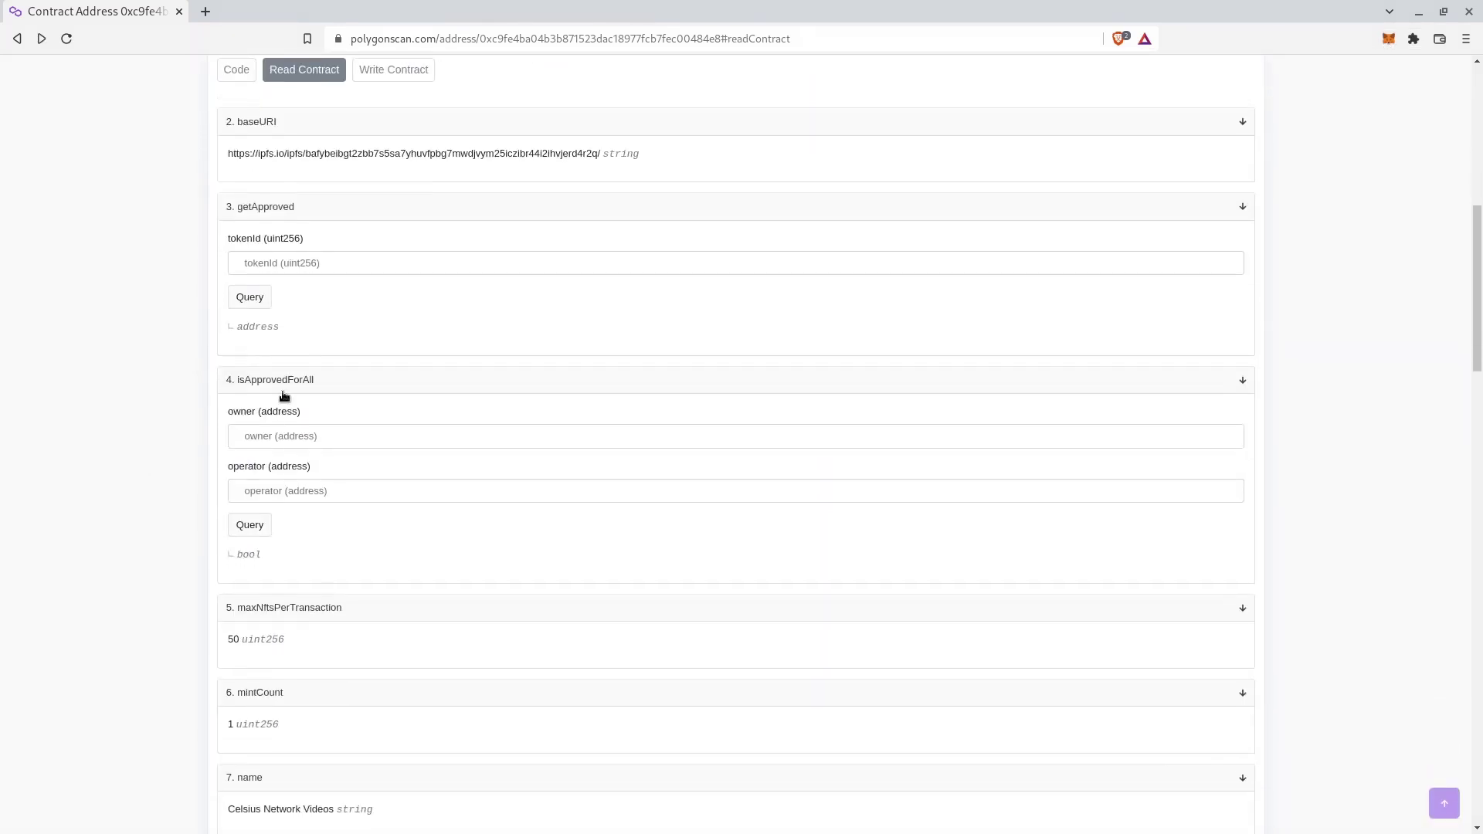
scroll(284, 474, "down", 7)
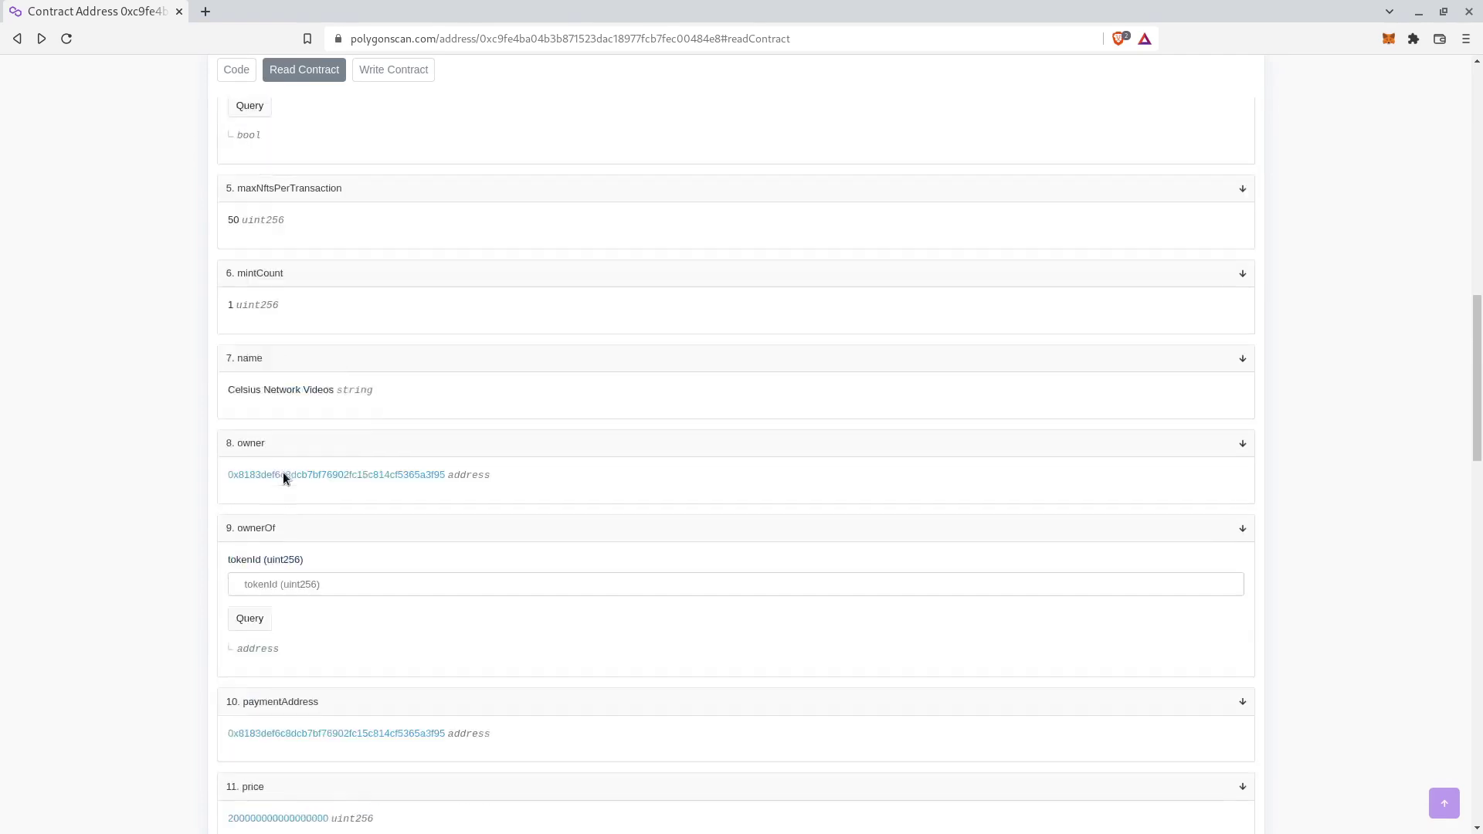
left_click(248, 472)
type("1")
left_click(250, 508)
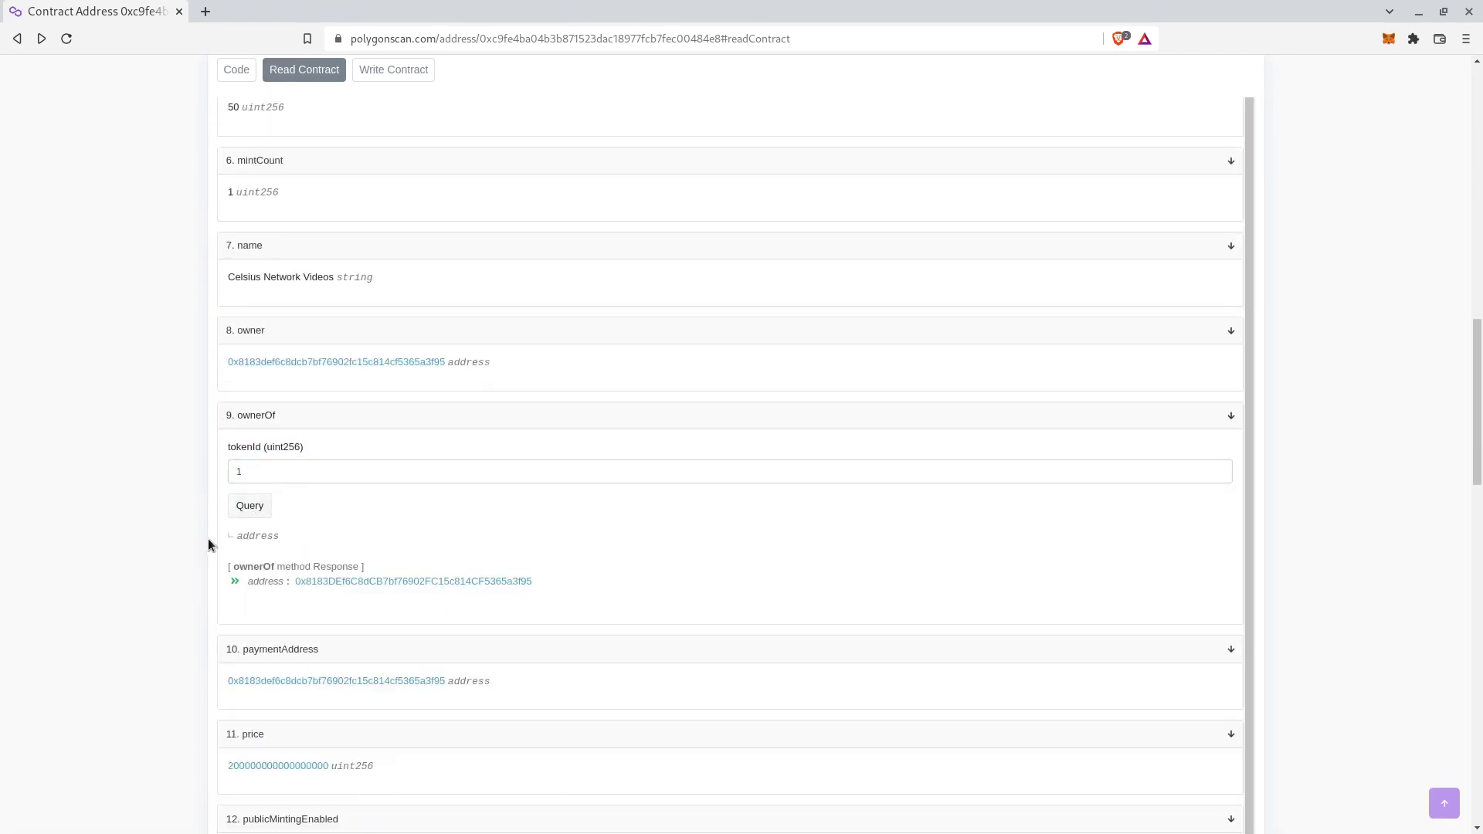
- Query tokenURI for tokenId 1 and select the returned IPFS link ending in 1.json
scroll(207, 540, "down", 3)
scroll(207, 533, "down", 5)
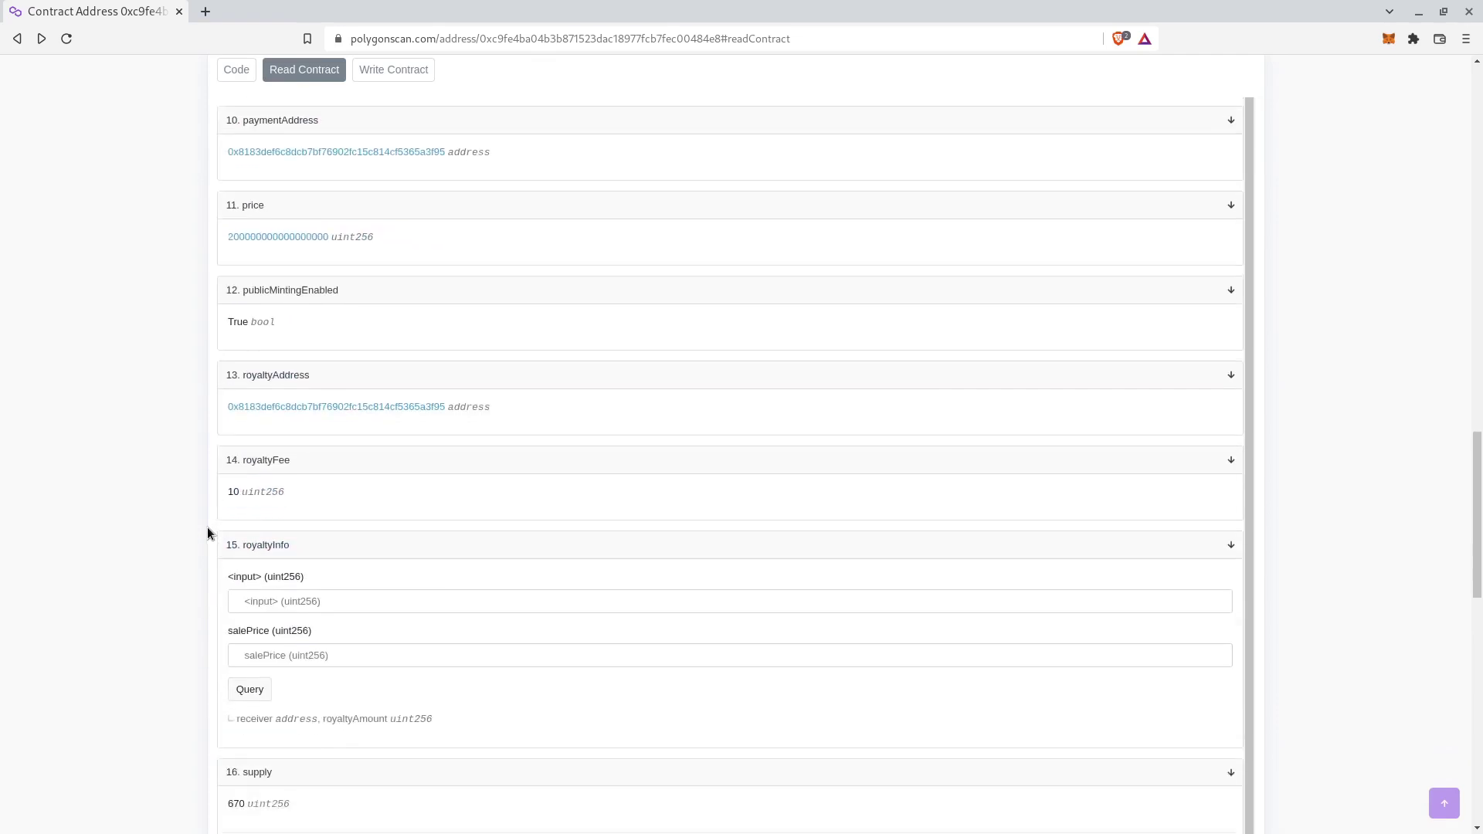
scroll(207, 527, "down", 5)
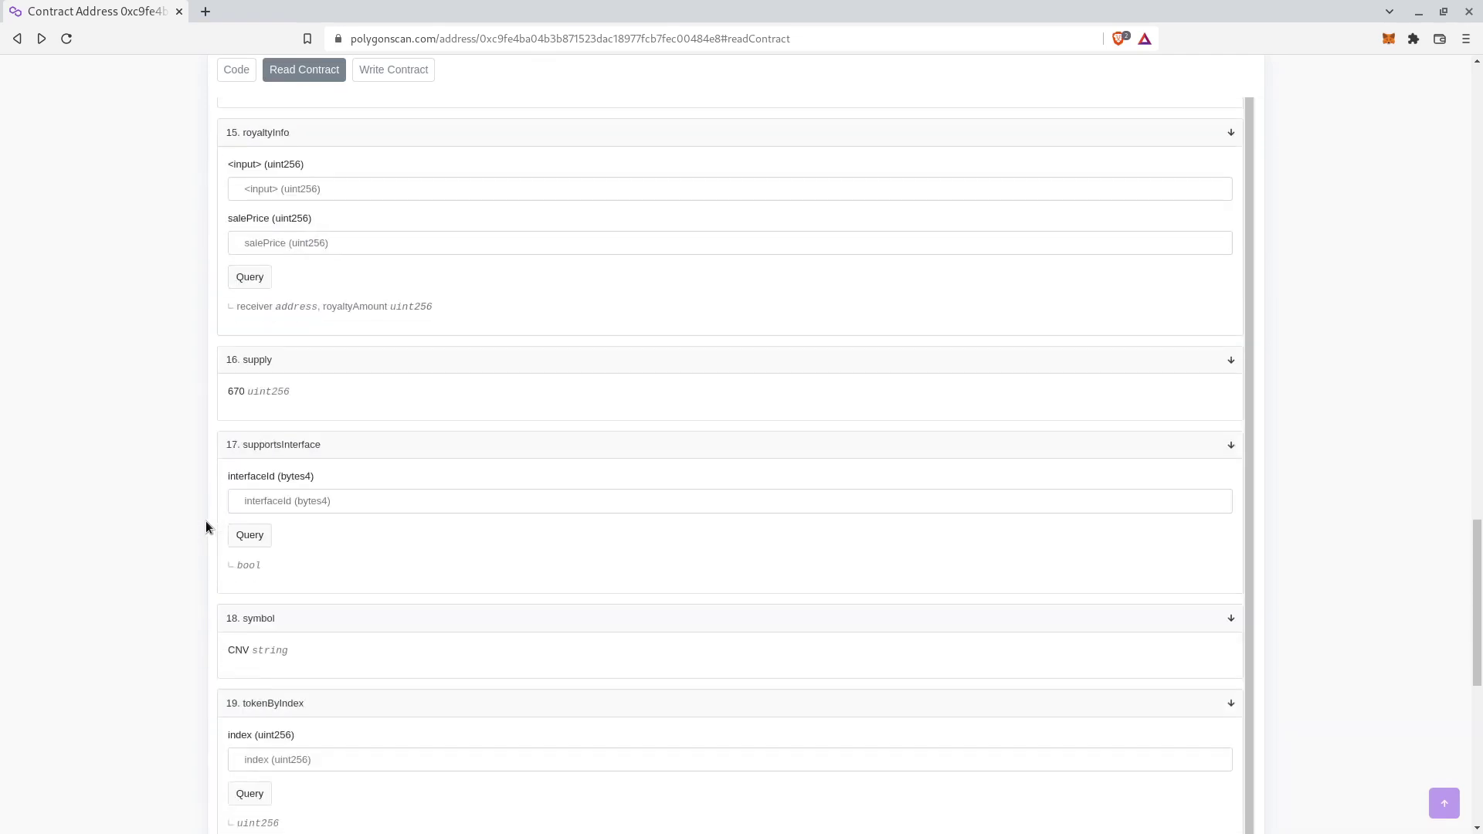
scroll(206, 521, "down", 4)
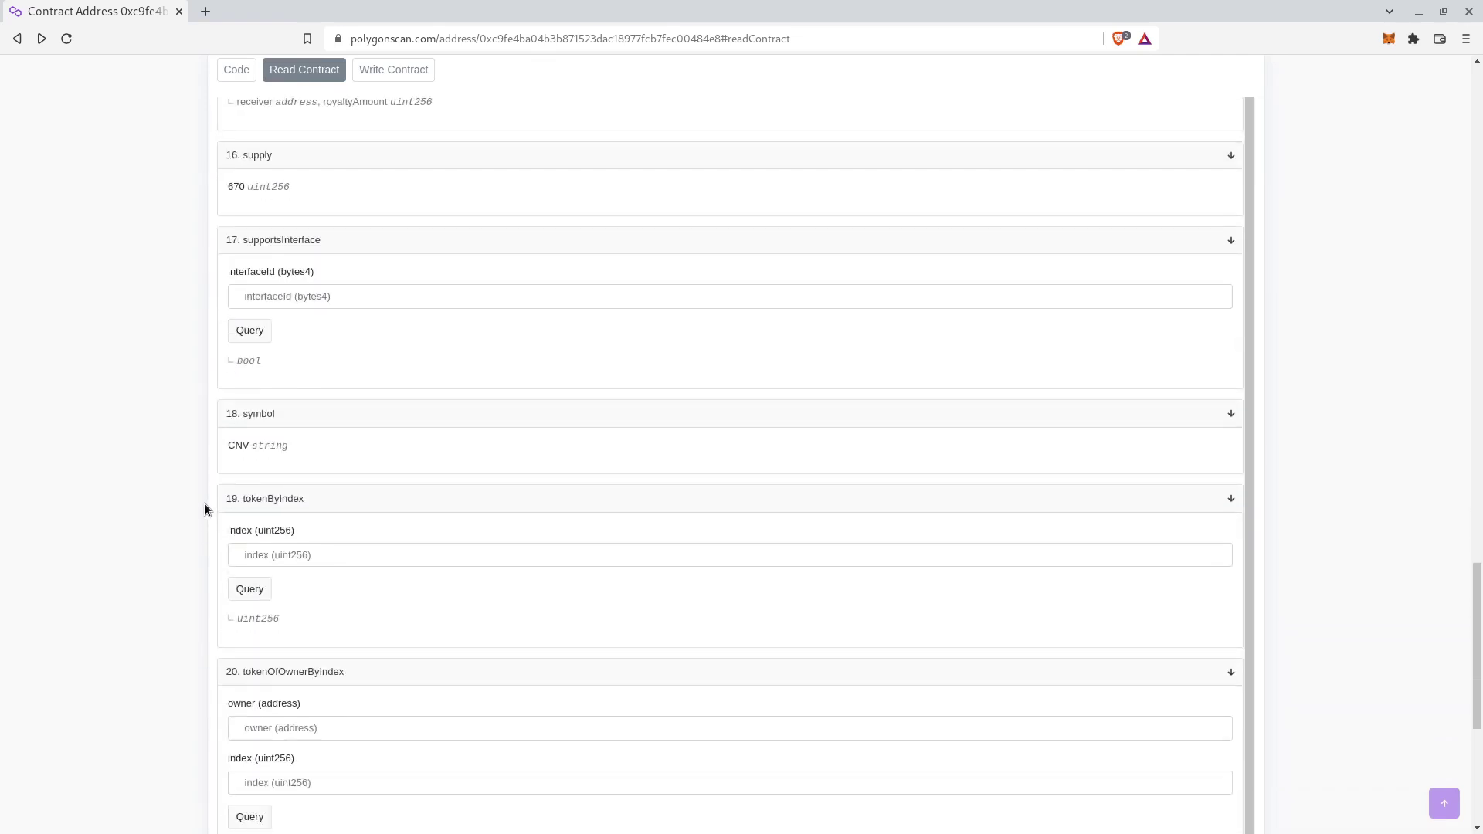
scroll(204, 514, "down", 4)
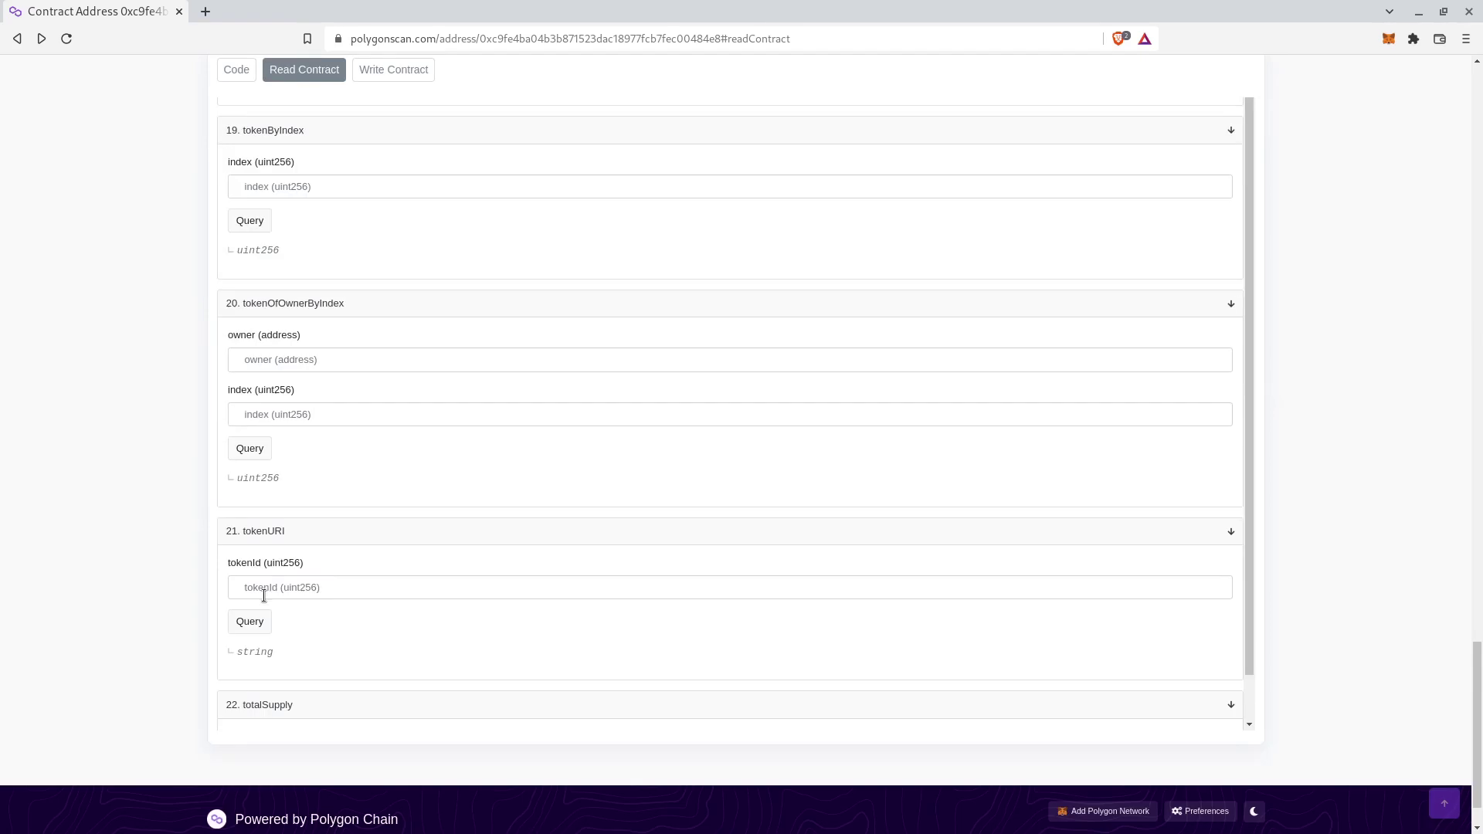
left_click(264, 593)
type("1")
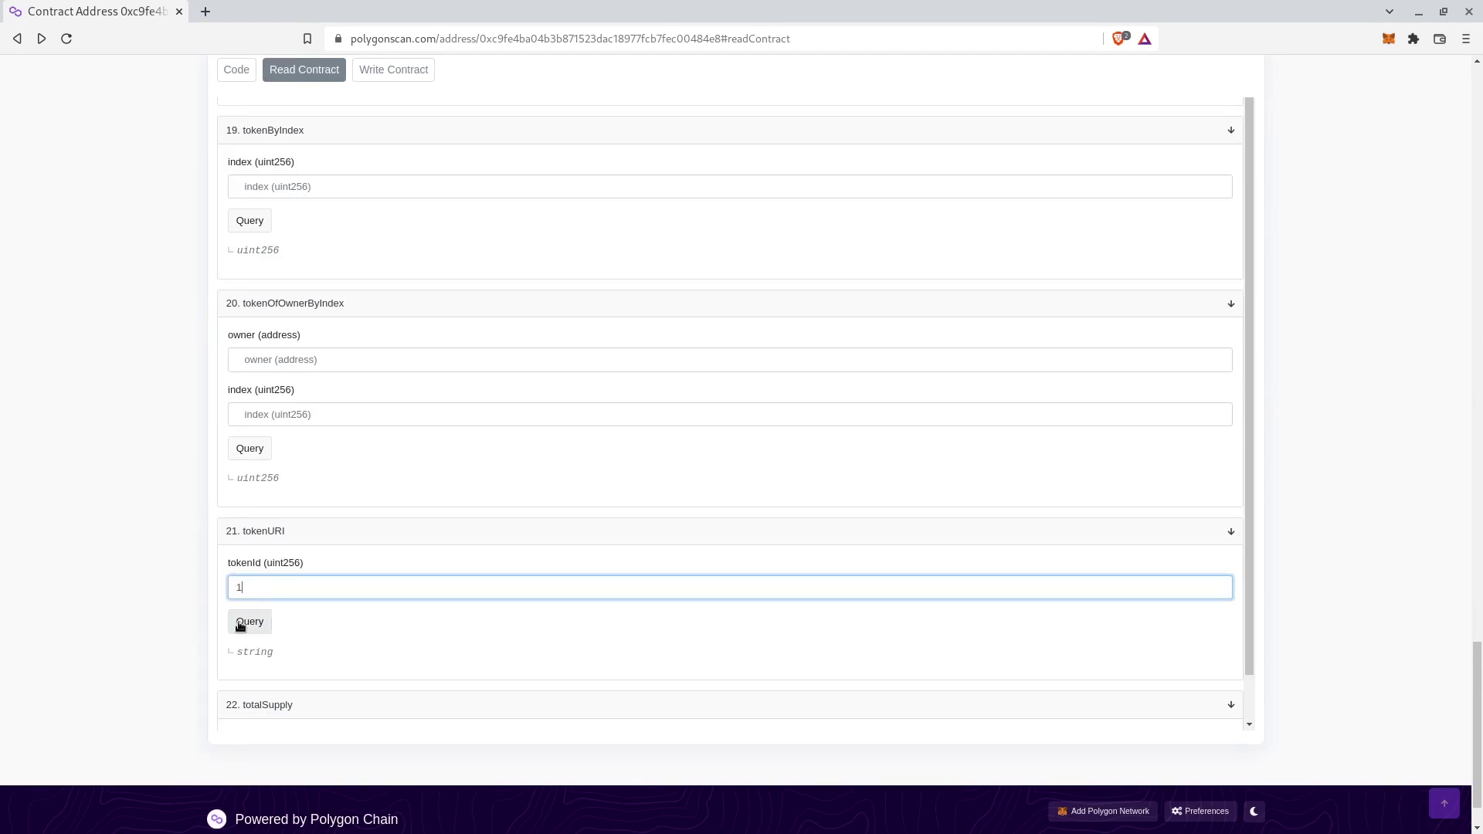
left_click(246, 624)
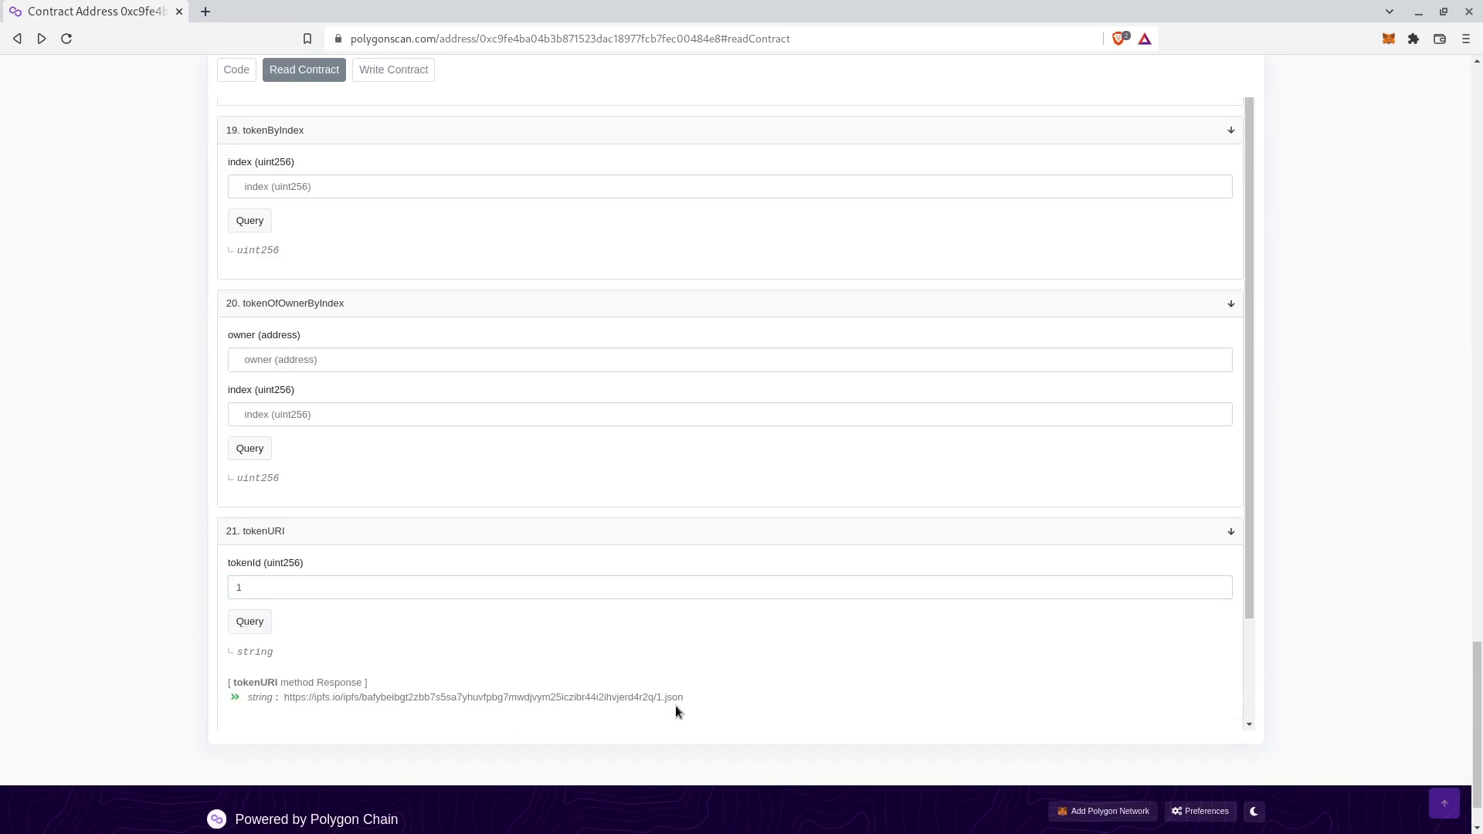
left_click_drag(678, 703, 286, 697)
key("ctrl+c")
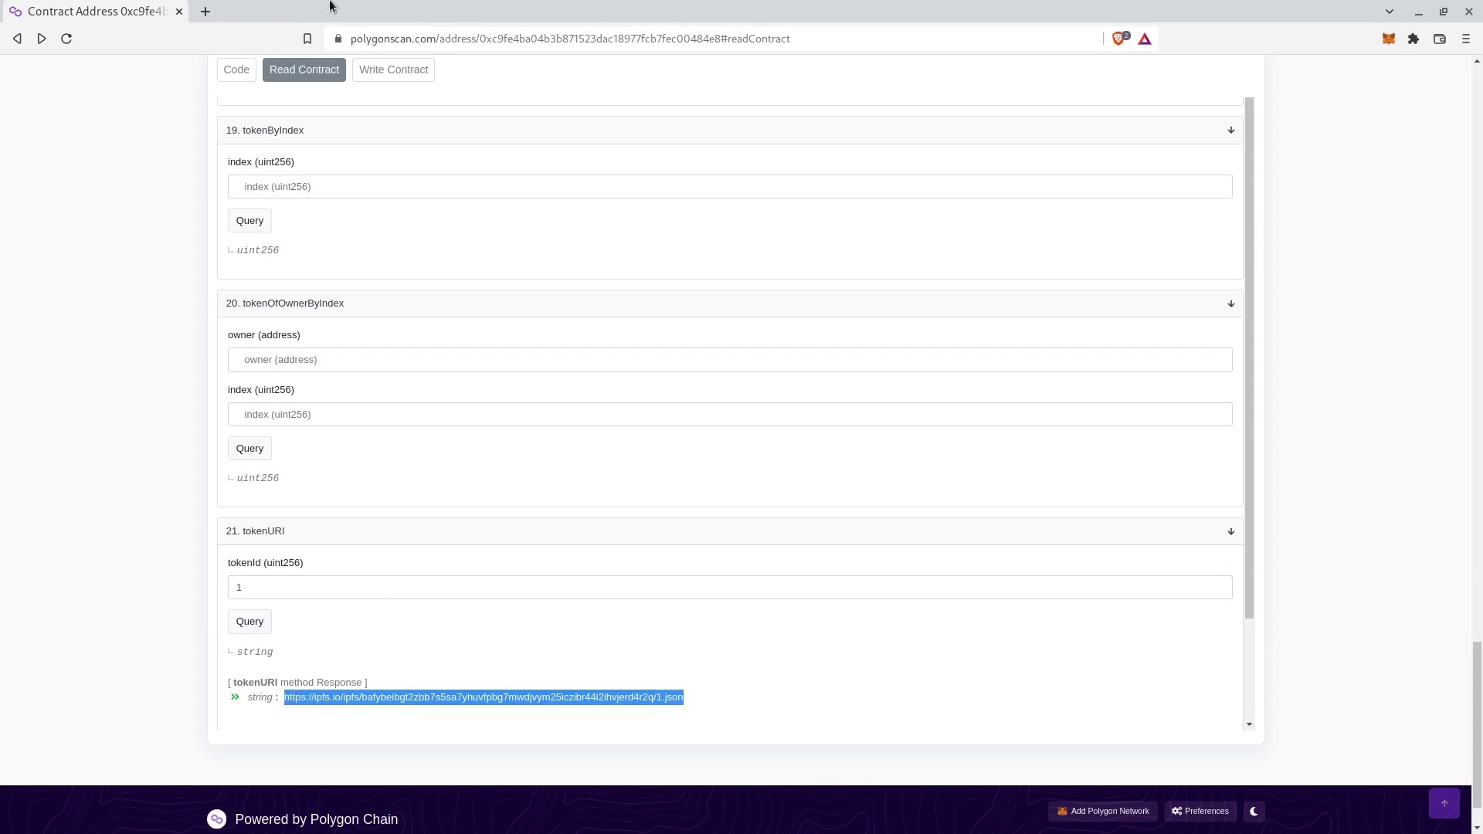
- View token 1's metadata JSON from the copied IPFS link in a new tab, then close it
left_click(205, 16)
key("ctrl+v")
key("Return")
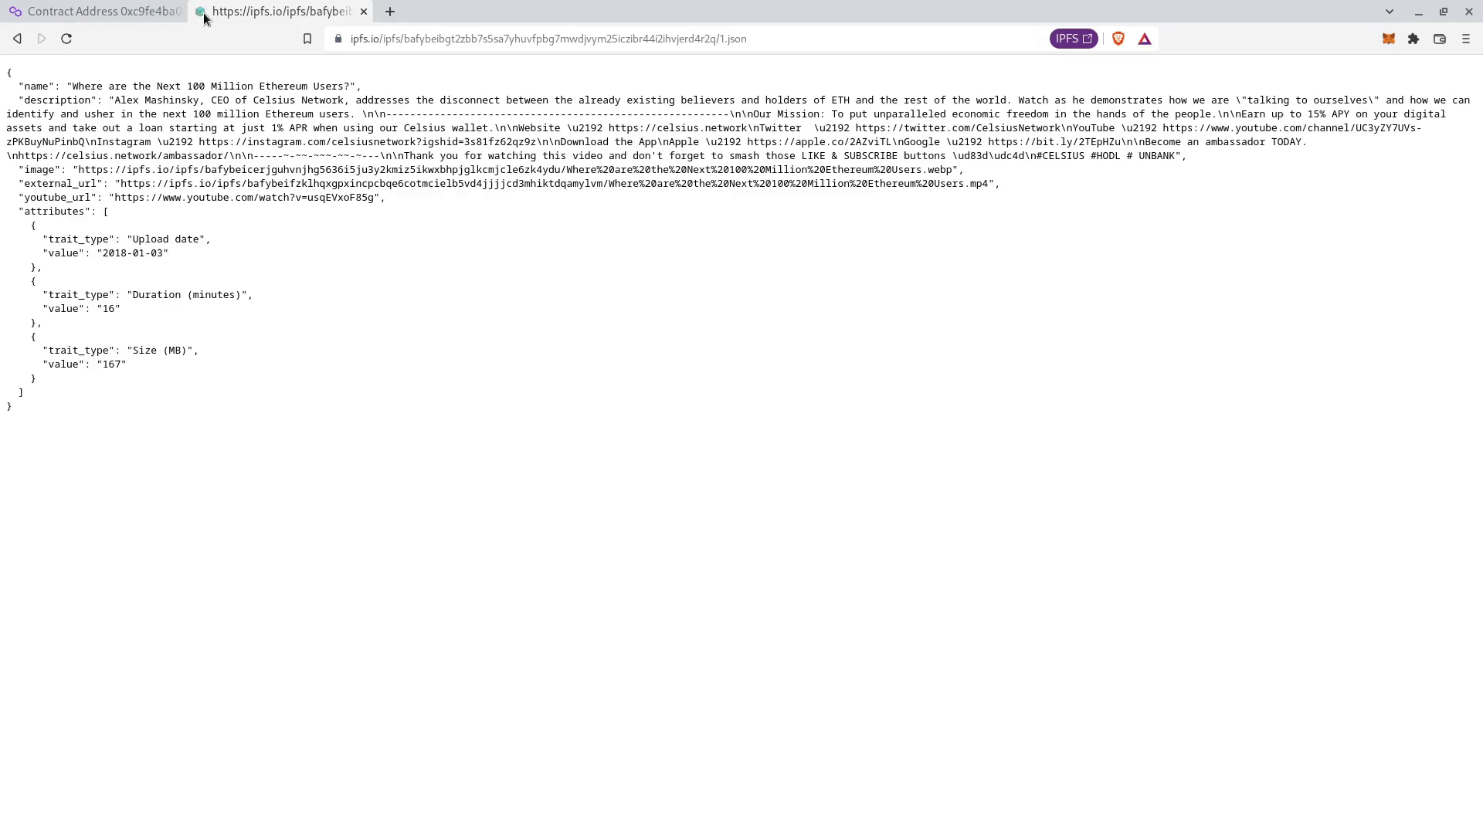
left_click(364, 11)
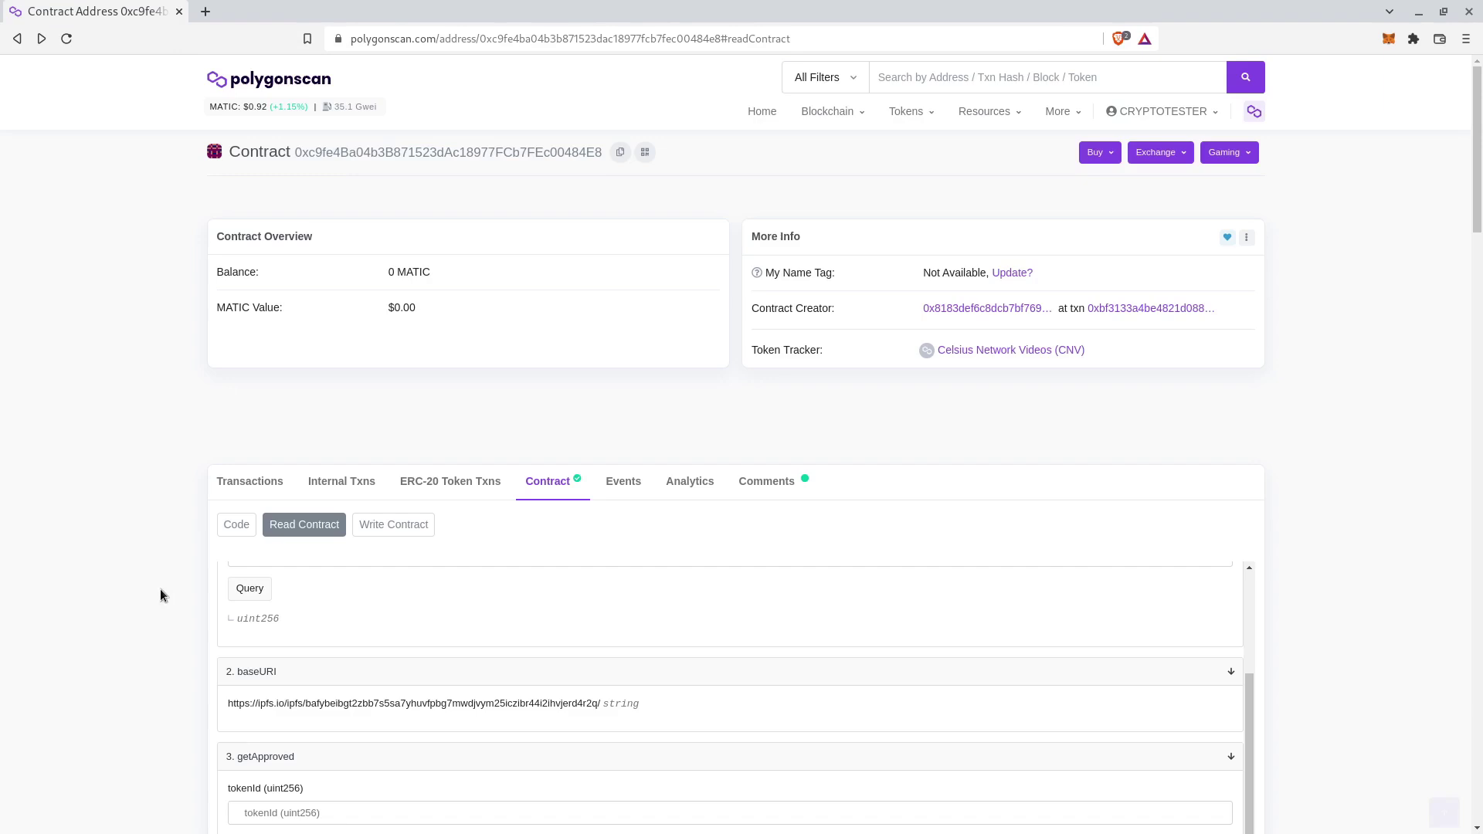
- Find mintCount on the Read Contract page to confirm it reads 1
key("ctrl+f")
type("mintcoun")
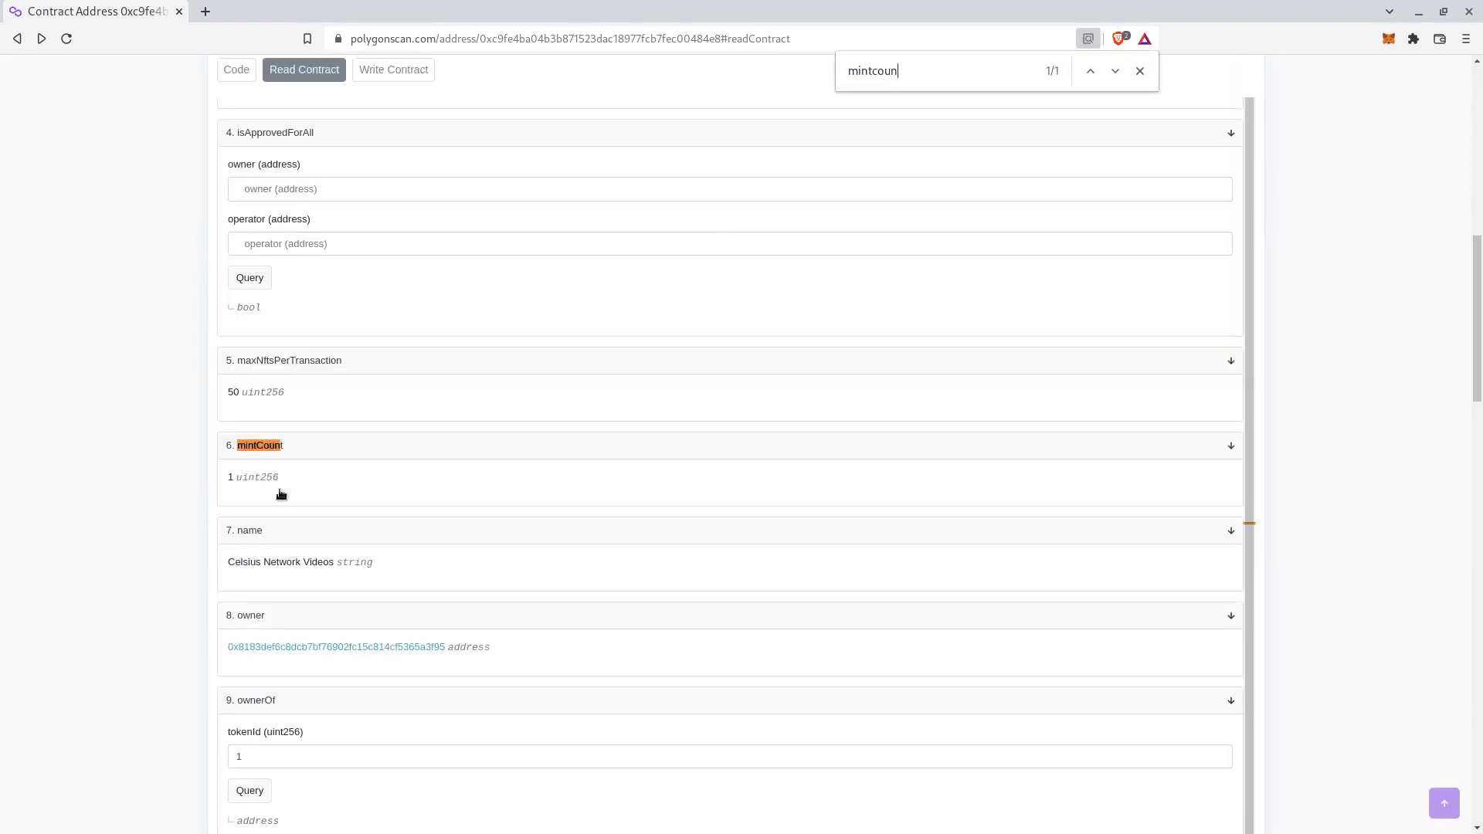
left_click(1139, 70)
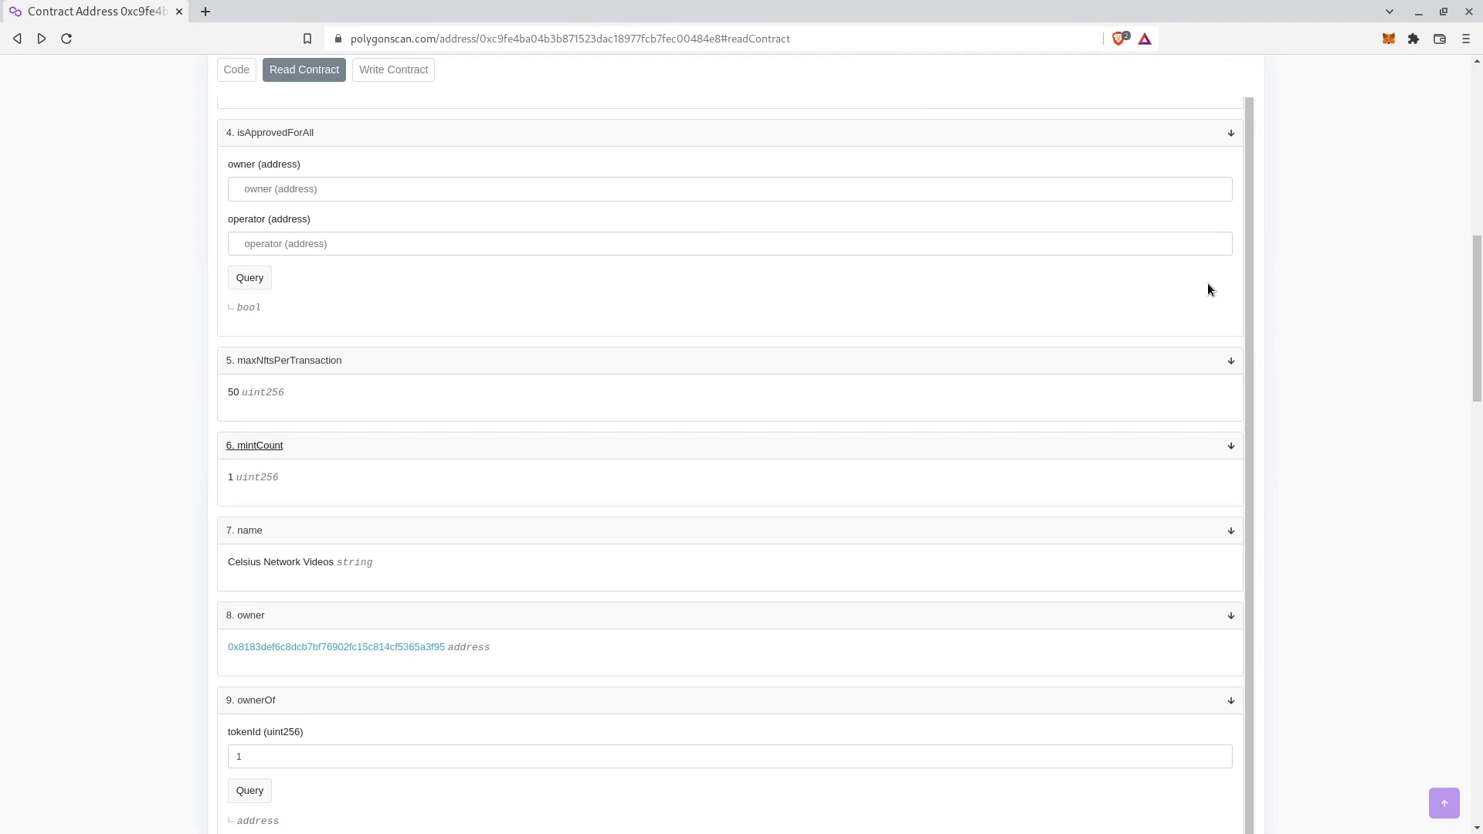
- Open tofunft.com in a new browser tab
key("ctrl+t")
type("tofunft.com")
key("Return")
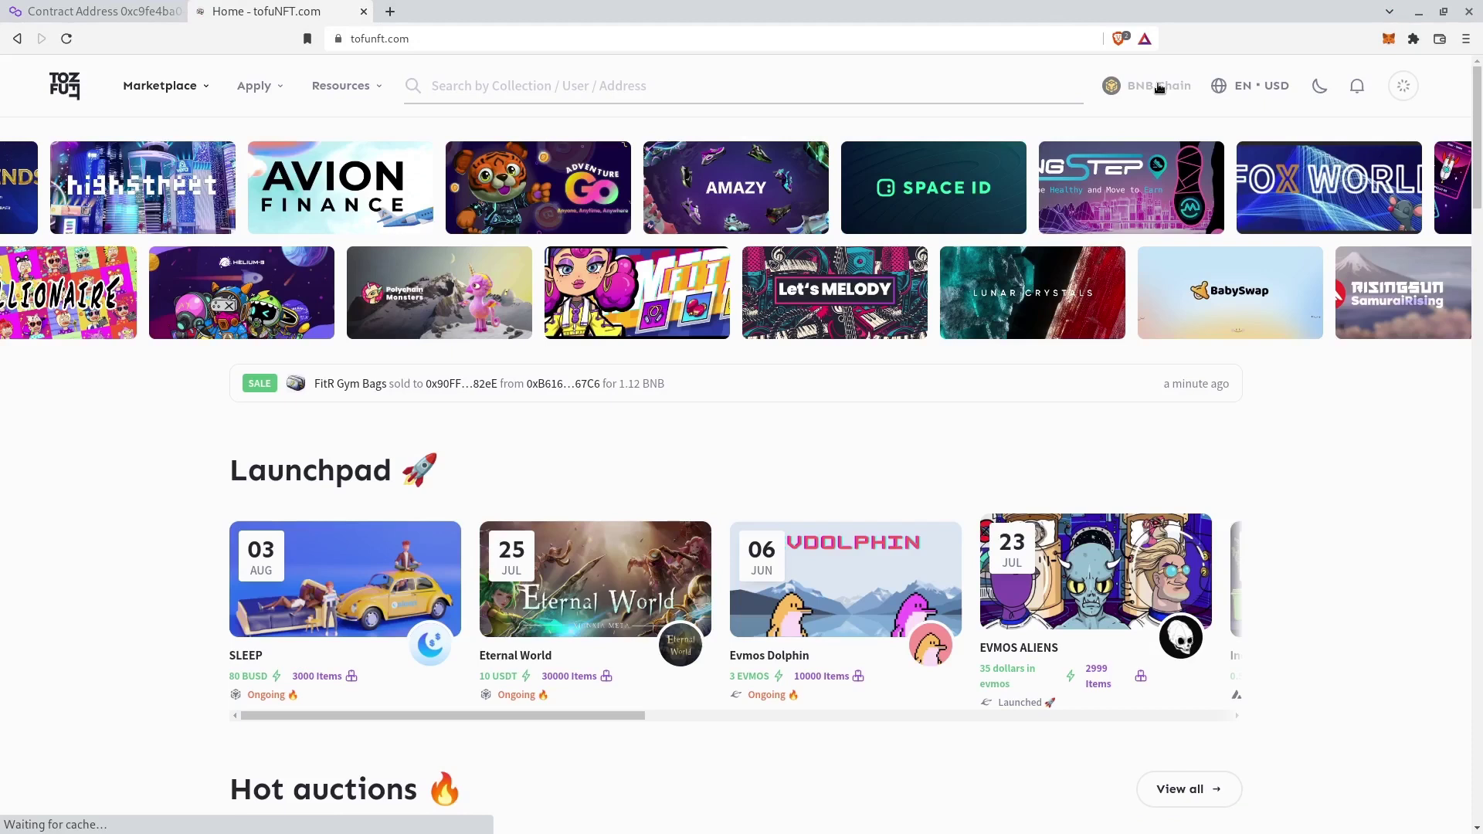
- Switch tofuNFT to Polygon and open My NFTs, showing the Celsius Network Videos item
left_click(1158, 86)
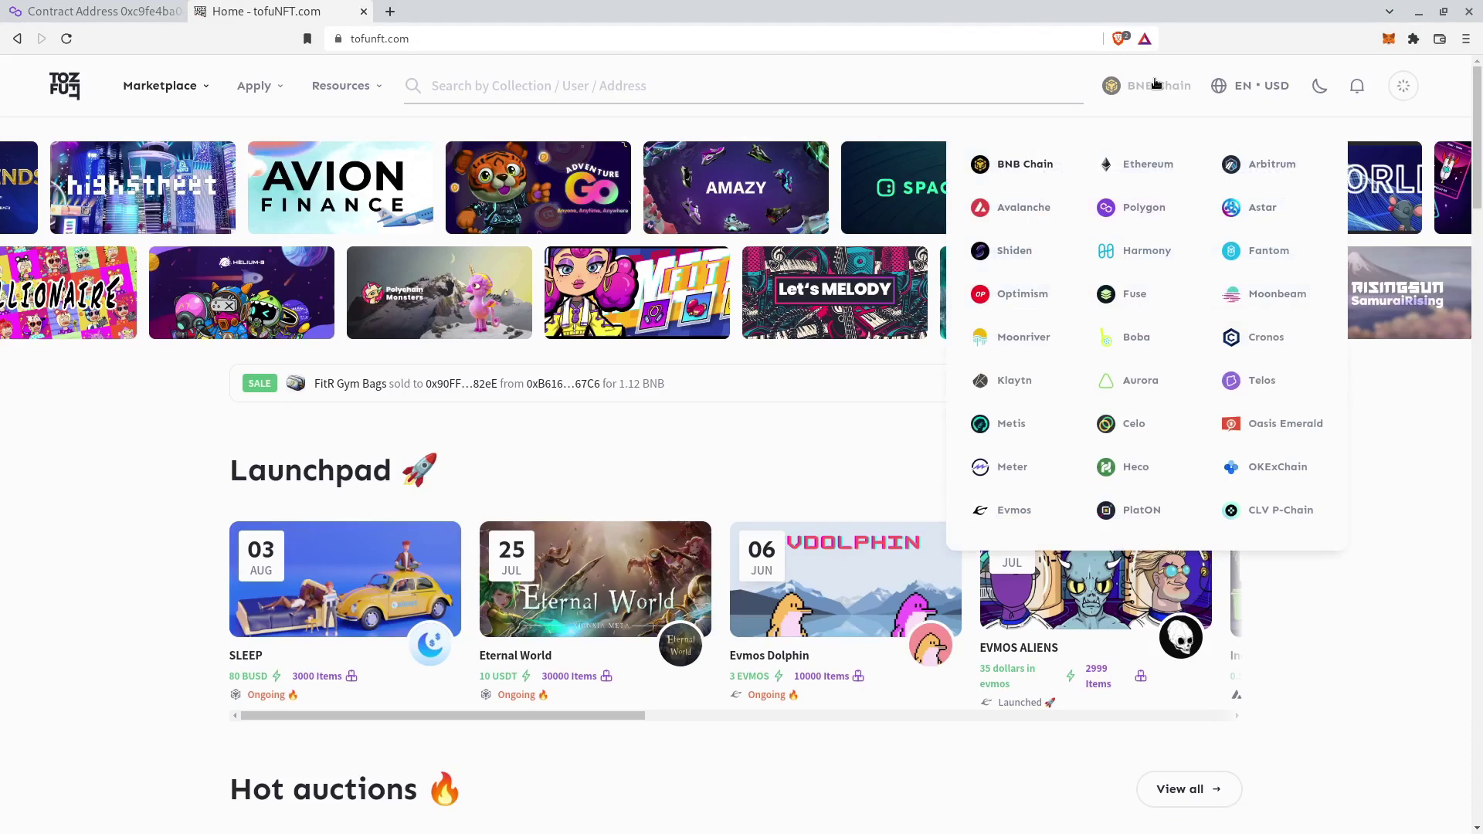
left_click(1148, 205)
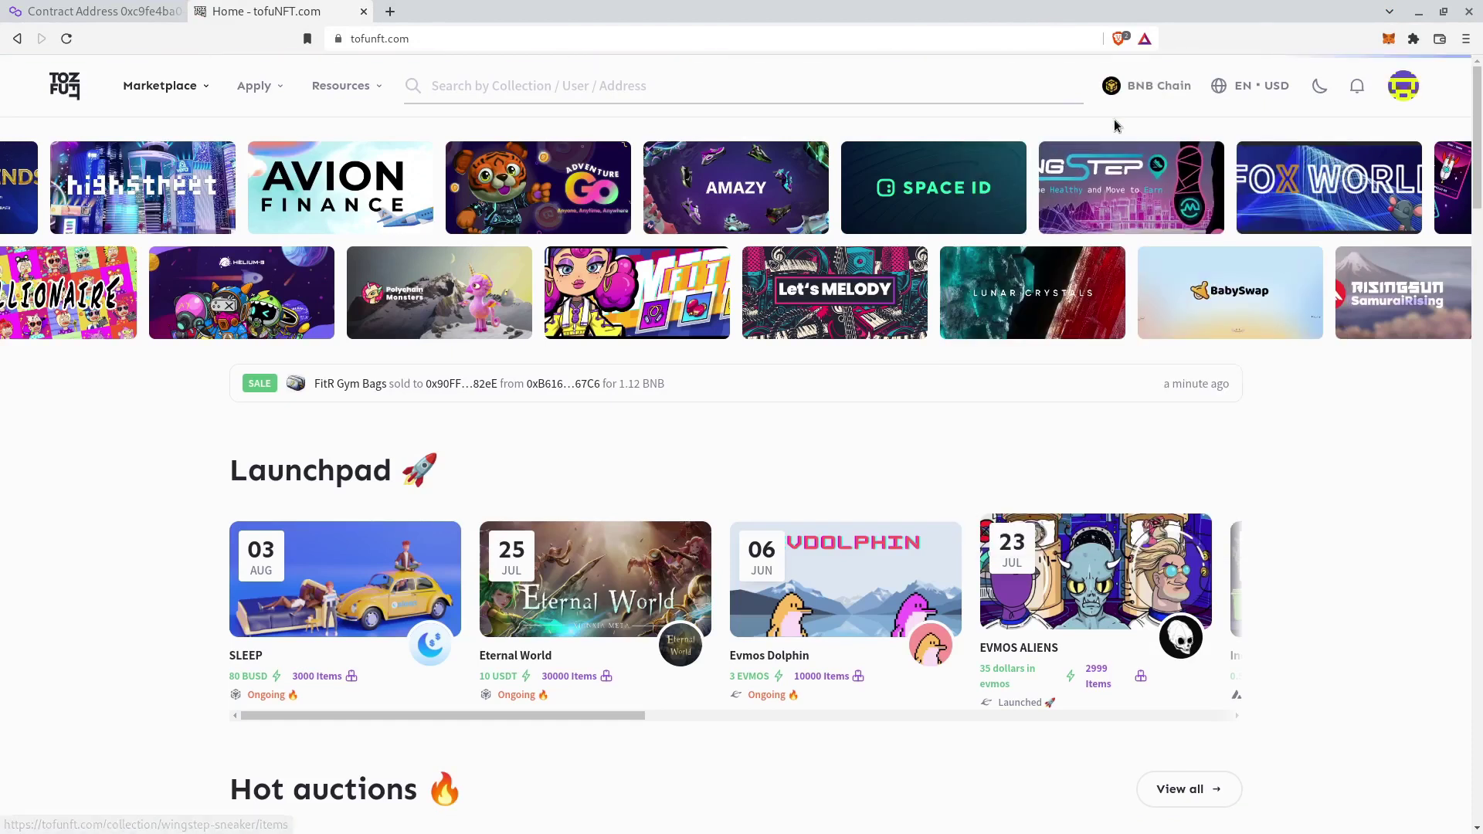
left_click(1404, 86)
left_click(1279, 149)
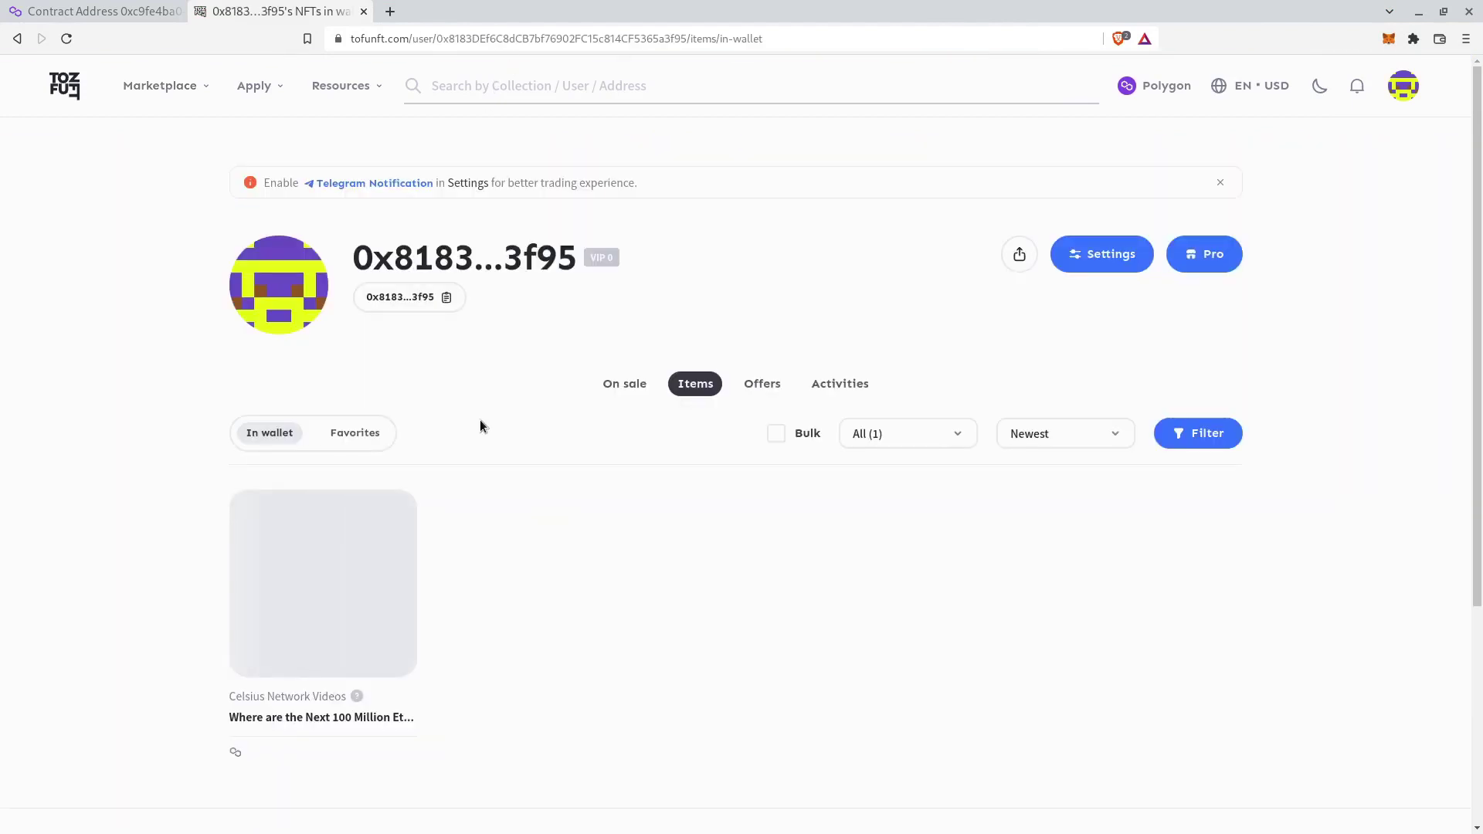
scroll(553, 687, "down", 2)
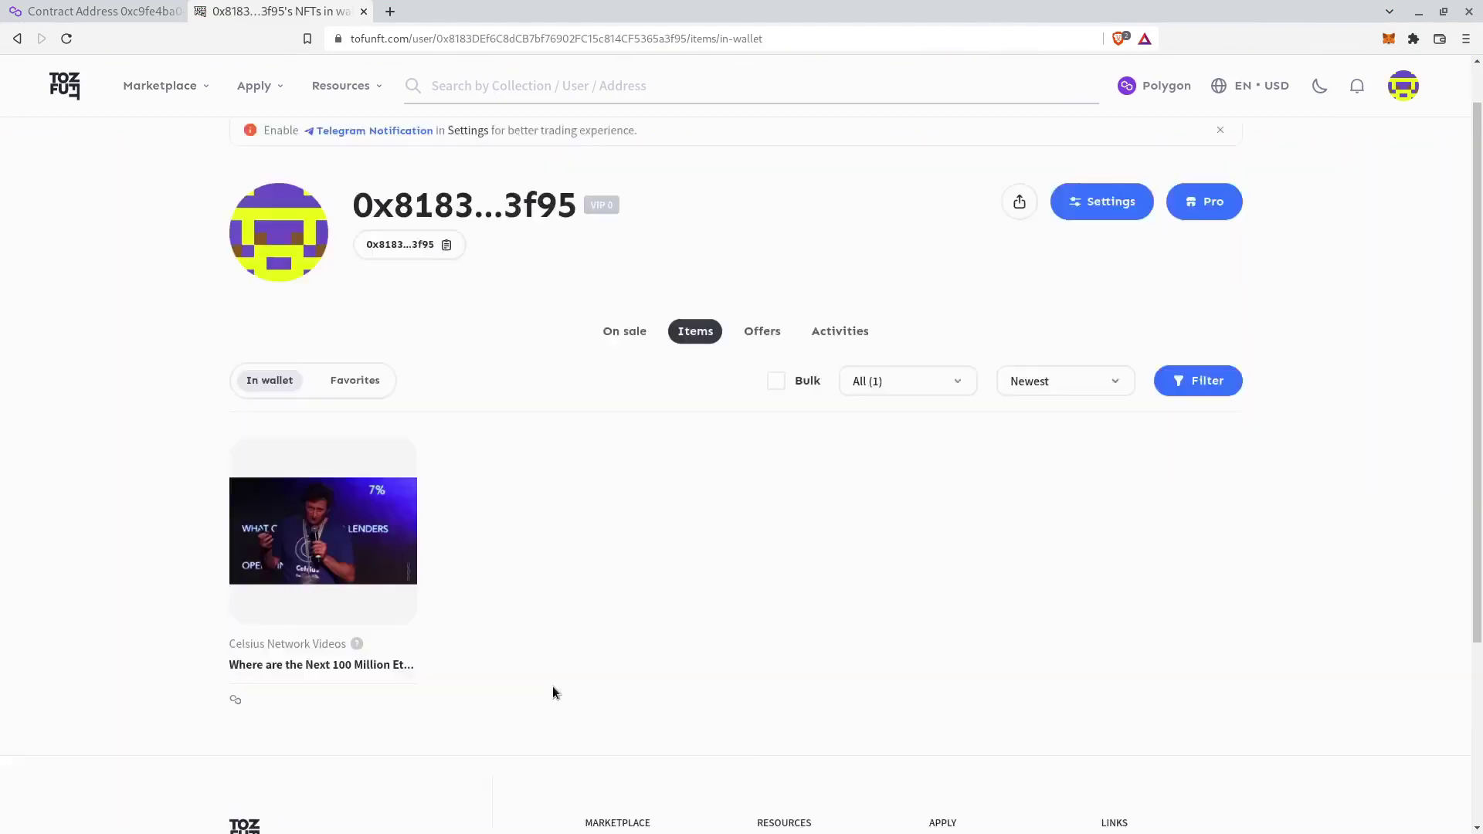
- Open the minted NFT's detail page, expand its full description, and open its '...' menu
left_click(303, 392)
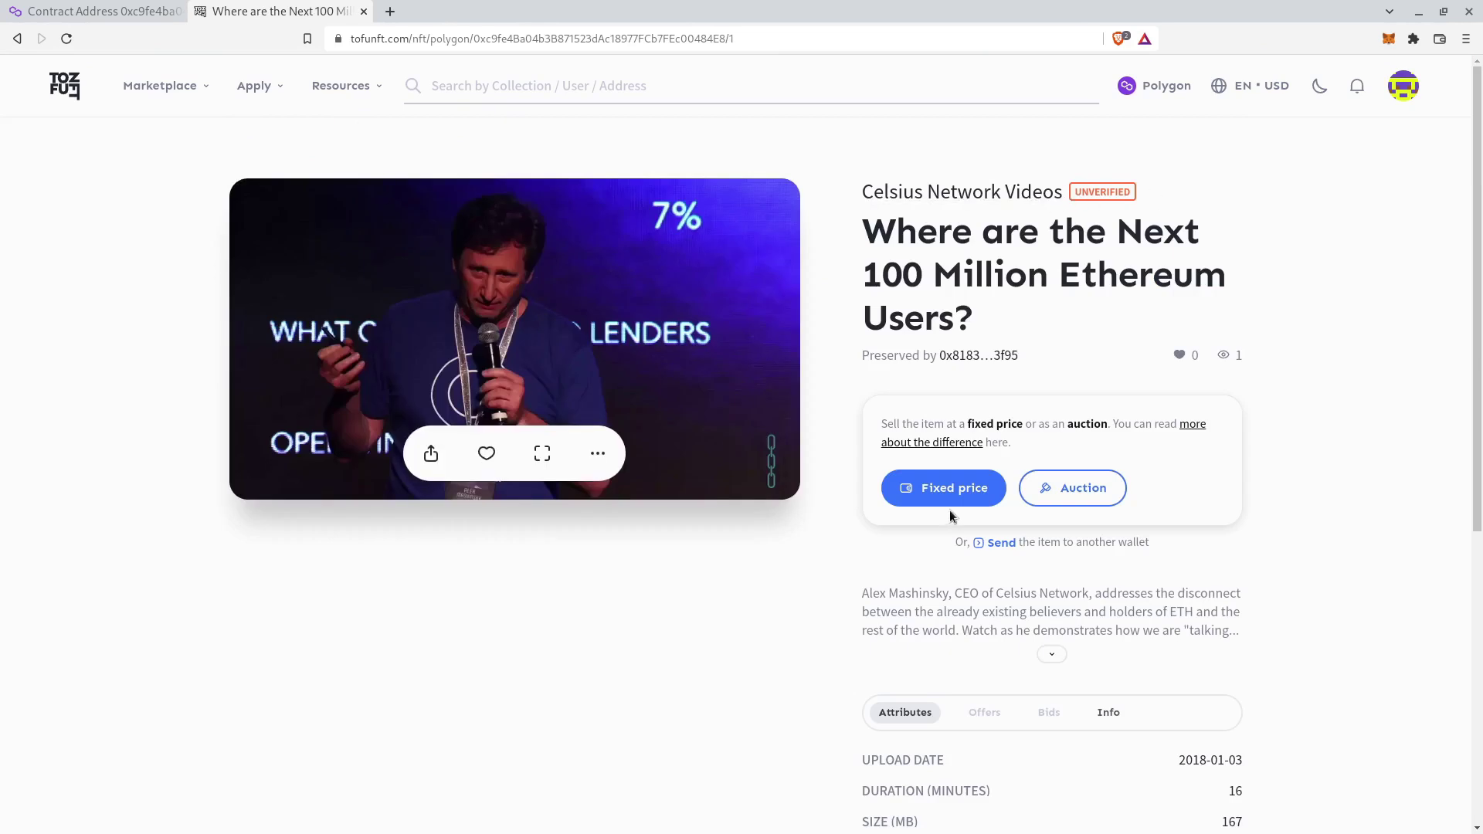
scroll(952, 514, "down", 2)
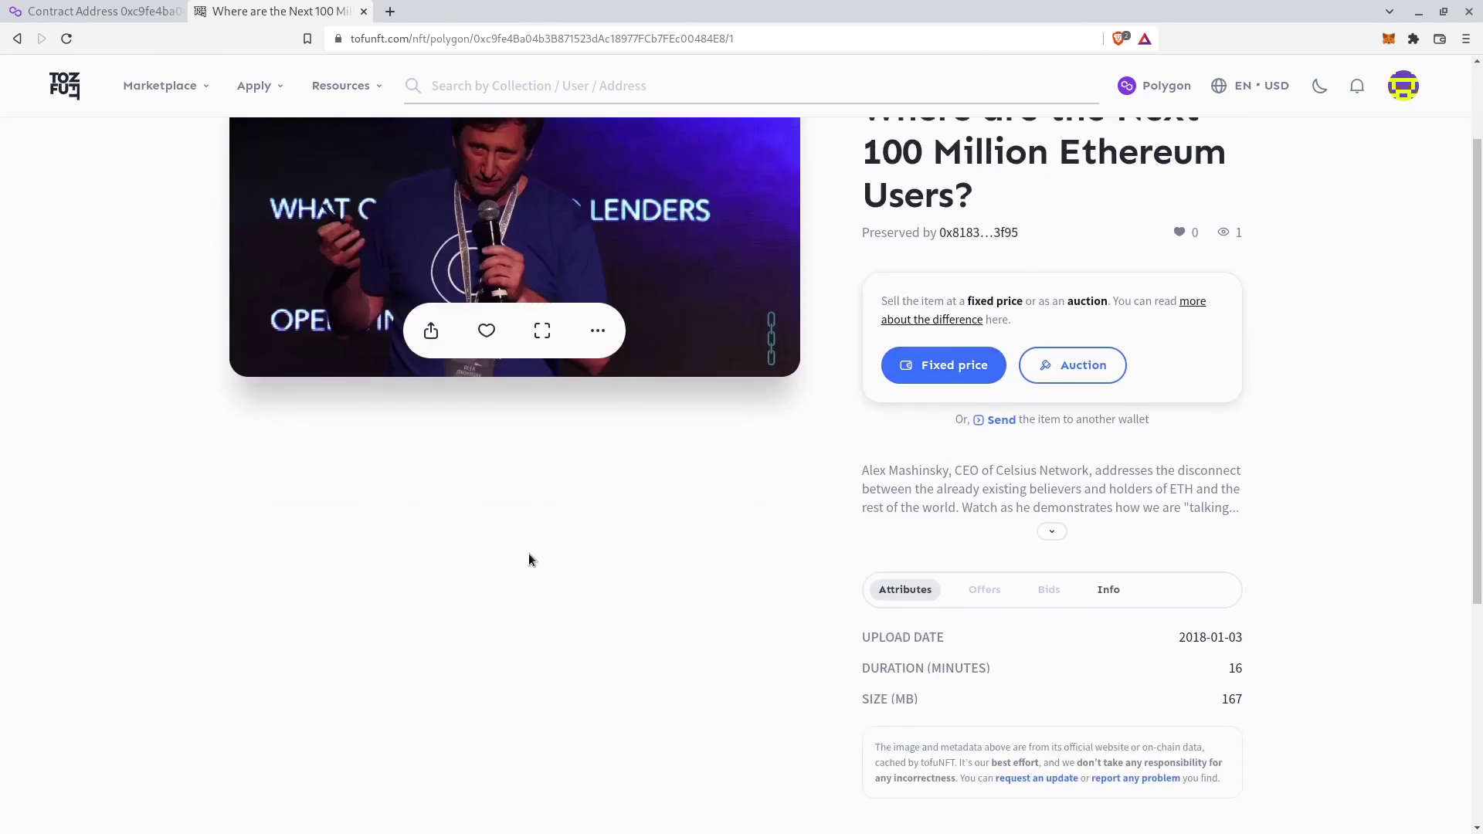
scroll(530, 556, "down", 1)
left_click(1052, 490)
scroll(978, 359, "down", 4)
scroll(978, 358, "down", 4)
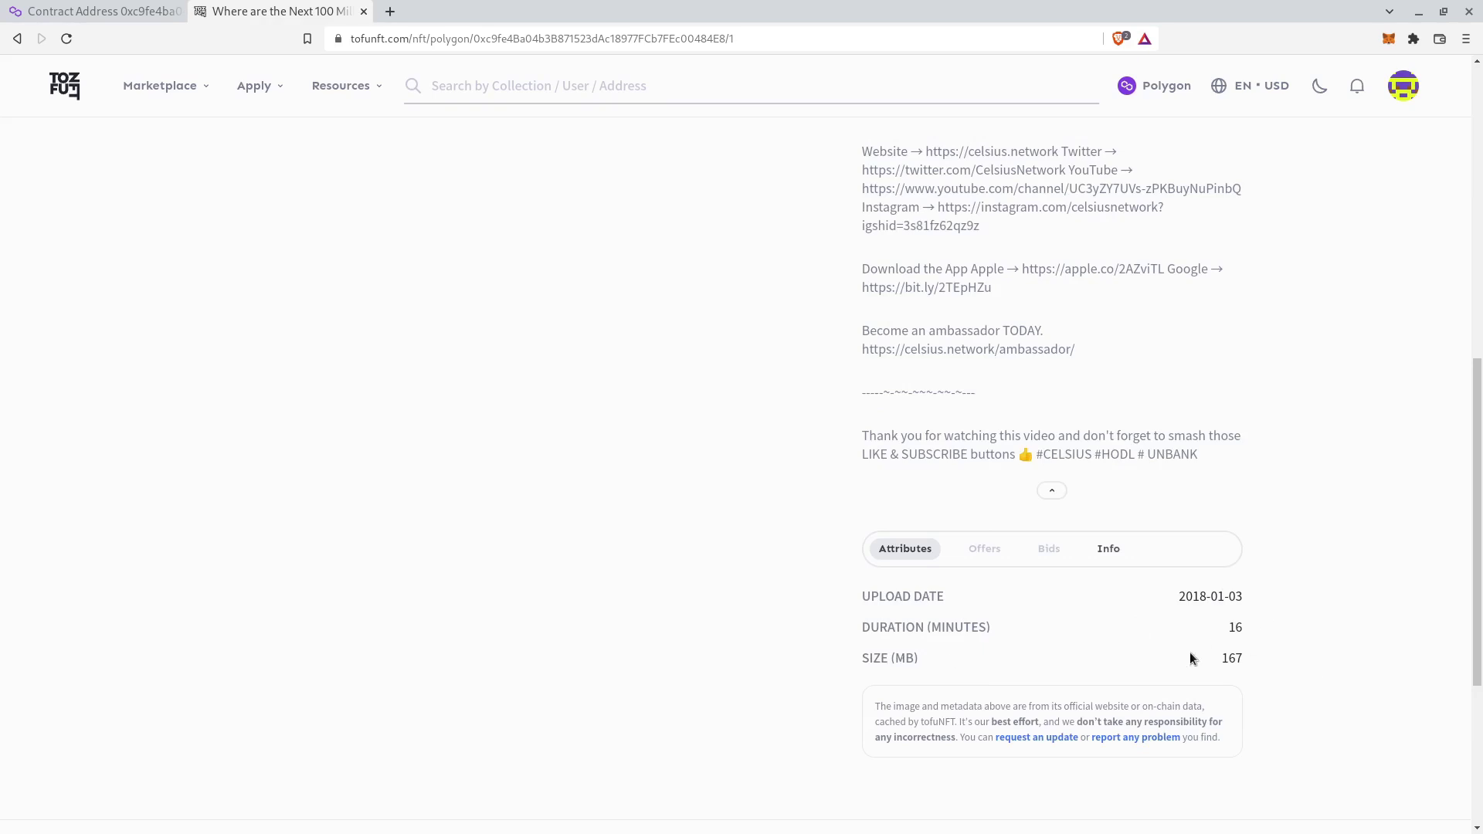
scroll(1190, 658, "up", 7)
left_click(598, 331)
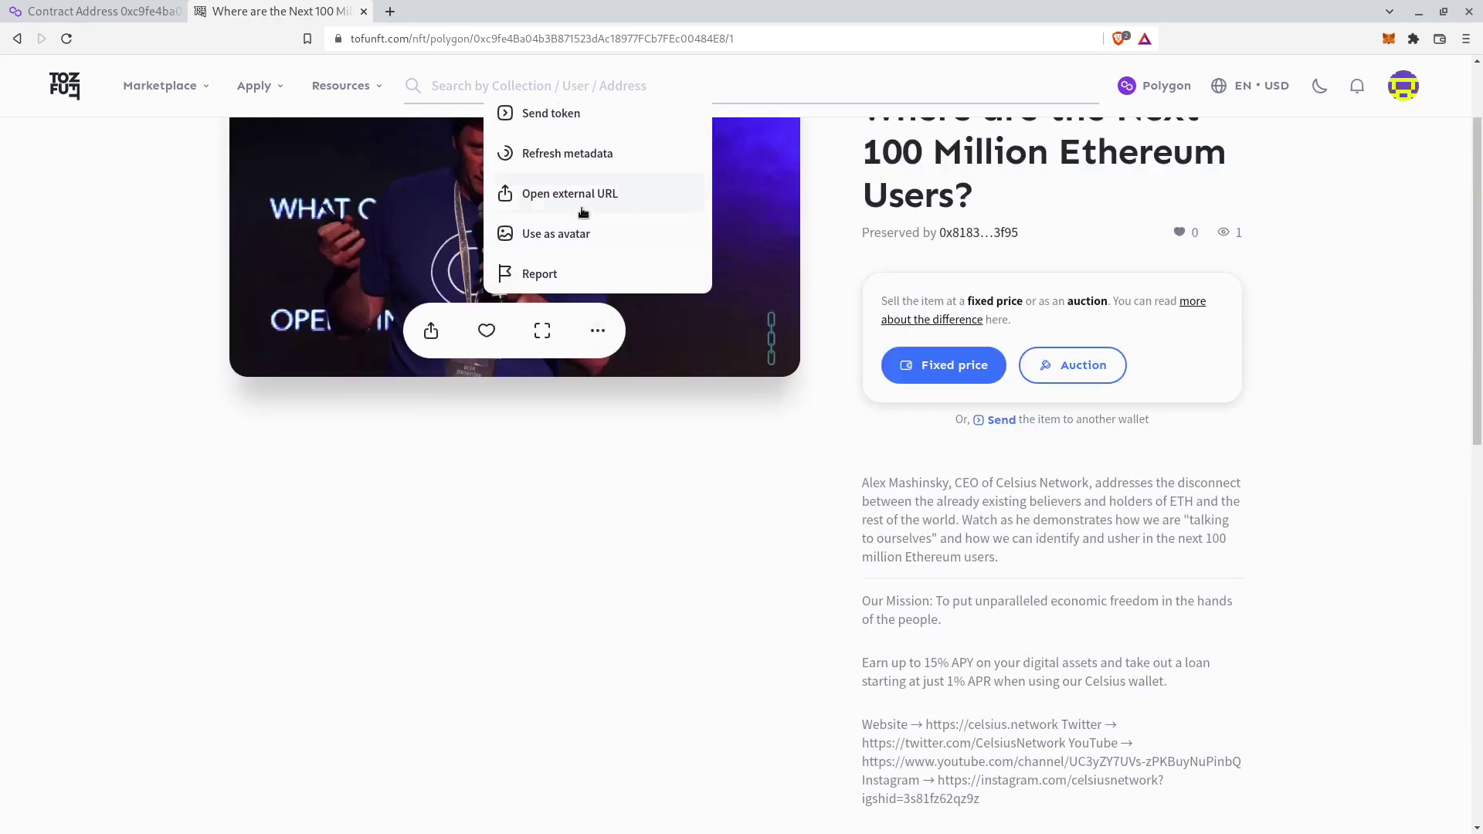